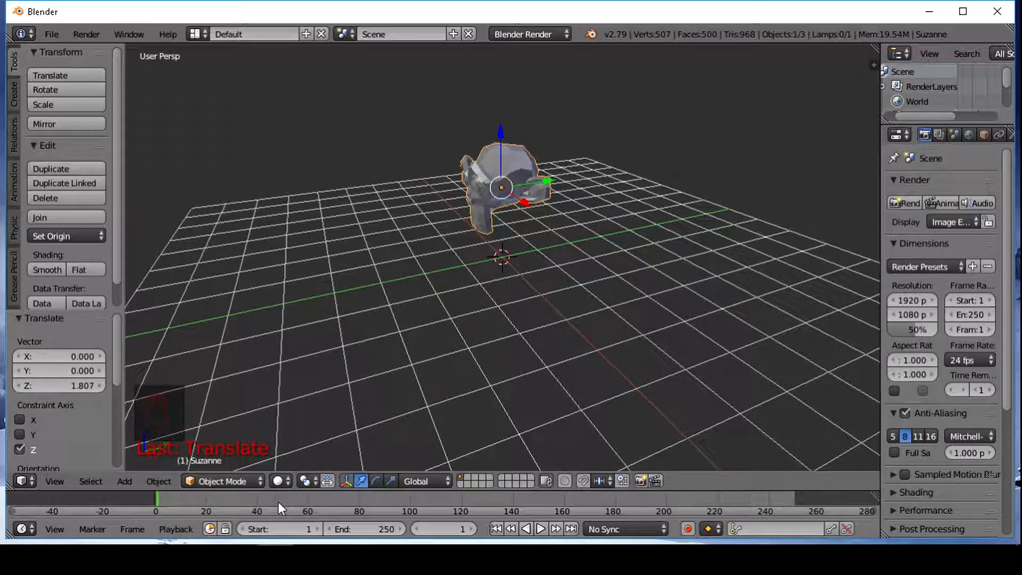
- Apply the Quick Explode effect to the monkey head at frame 50
left_click(282, 498)
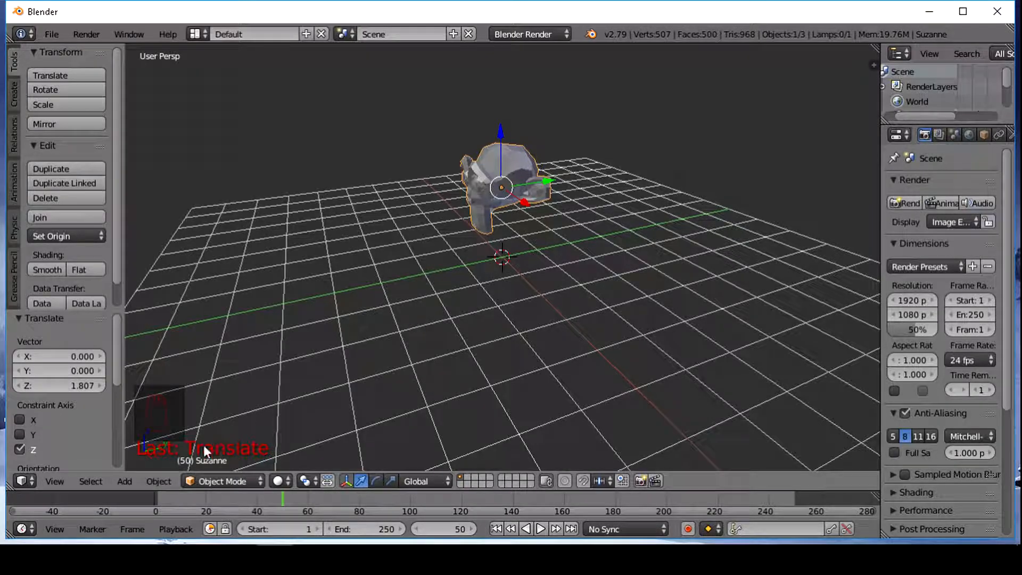
left_click(158, 481)
mouse_move(243, 114)
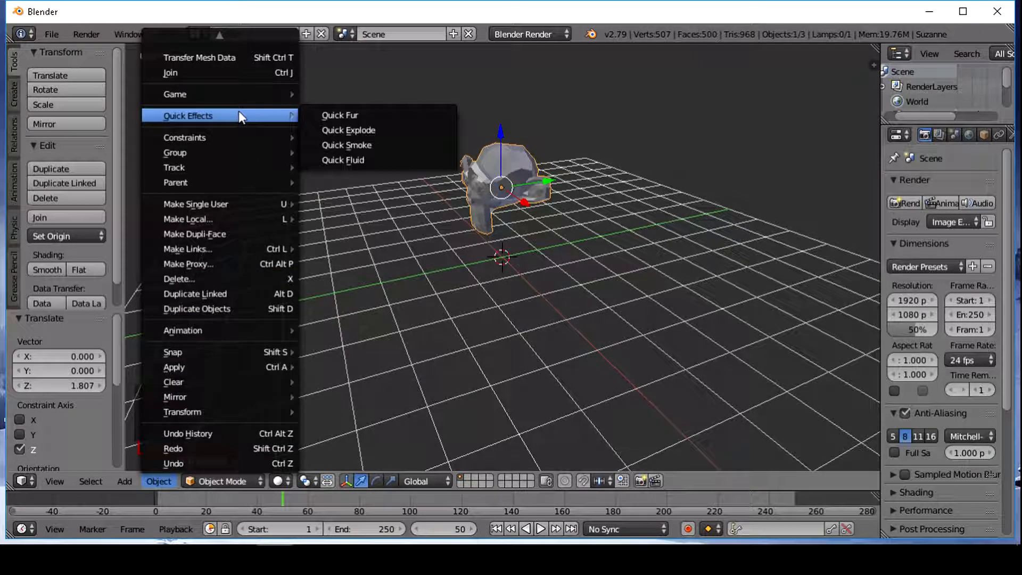
left_click(370, 130)
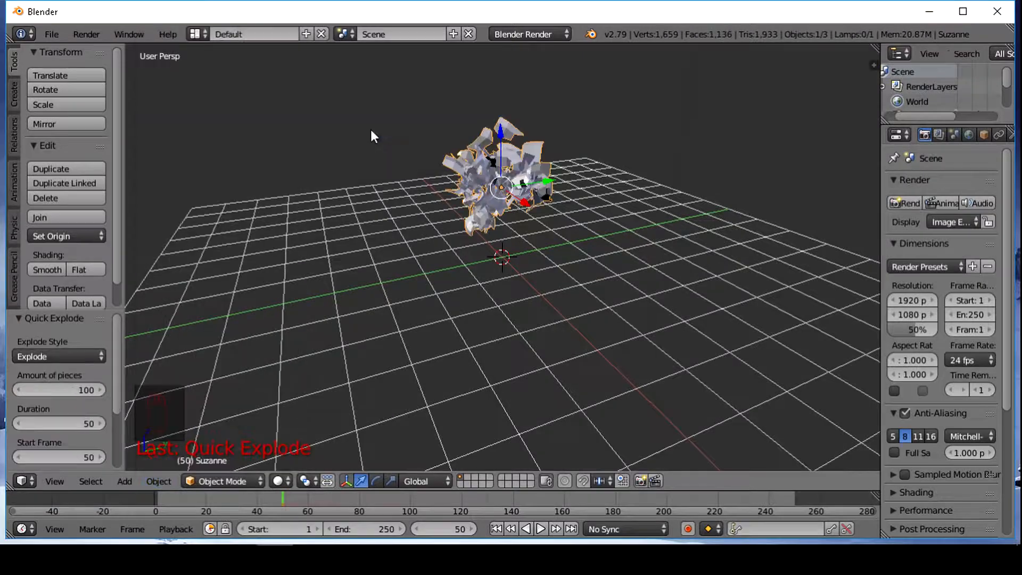
- Play the explosion animation from frame 1 to preview it, and stop playback
left_click(156, 497)
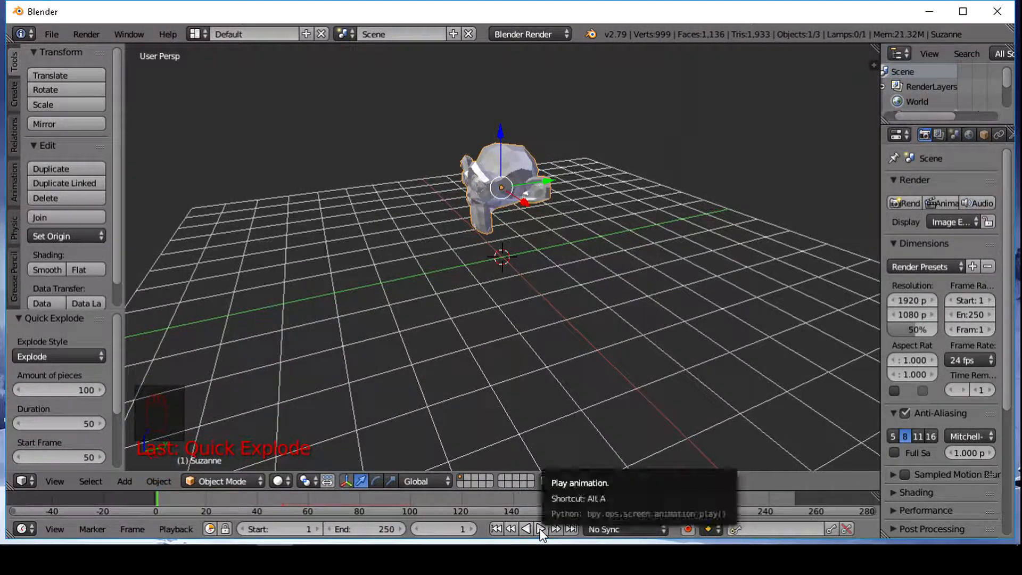
left_click(541, 528)
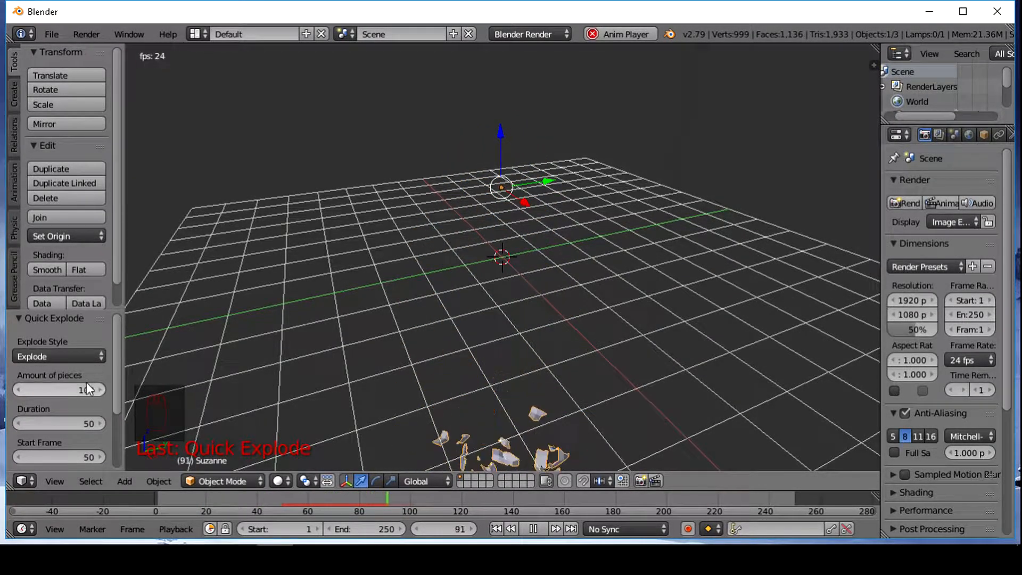
key("Escape")
- Set the explosion's outwards velocity to 4.48 and preview the animation from the first frame
left_click_drag(75, 388, 130, 447)
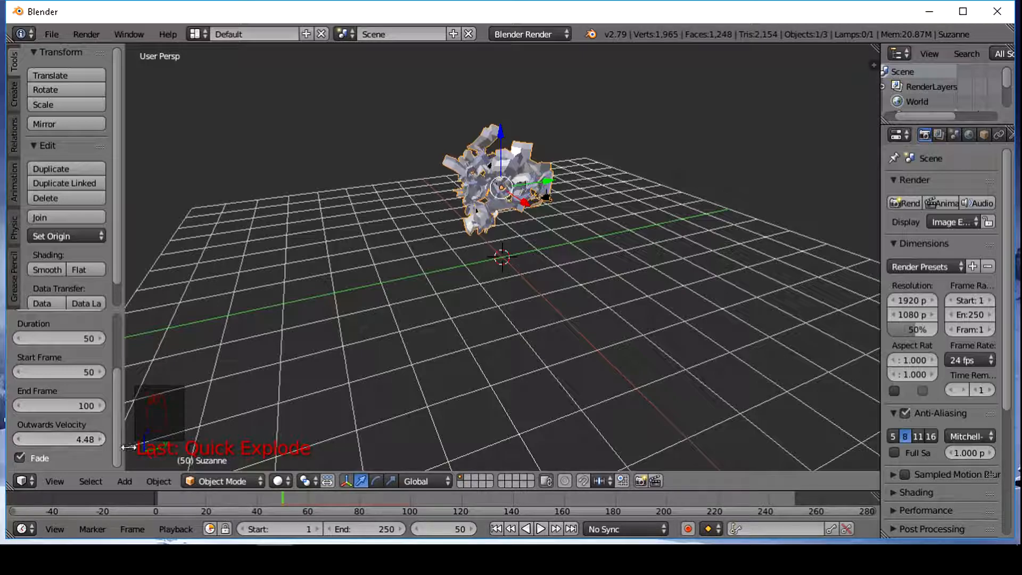
key("shift+Left")
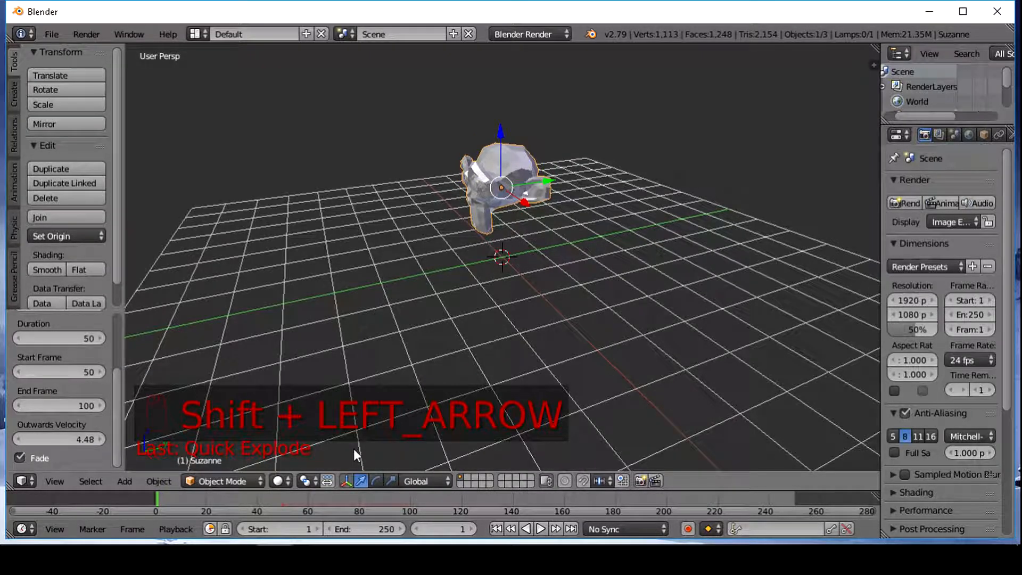
key("alt+a")
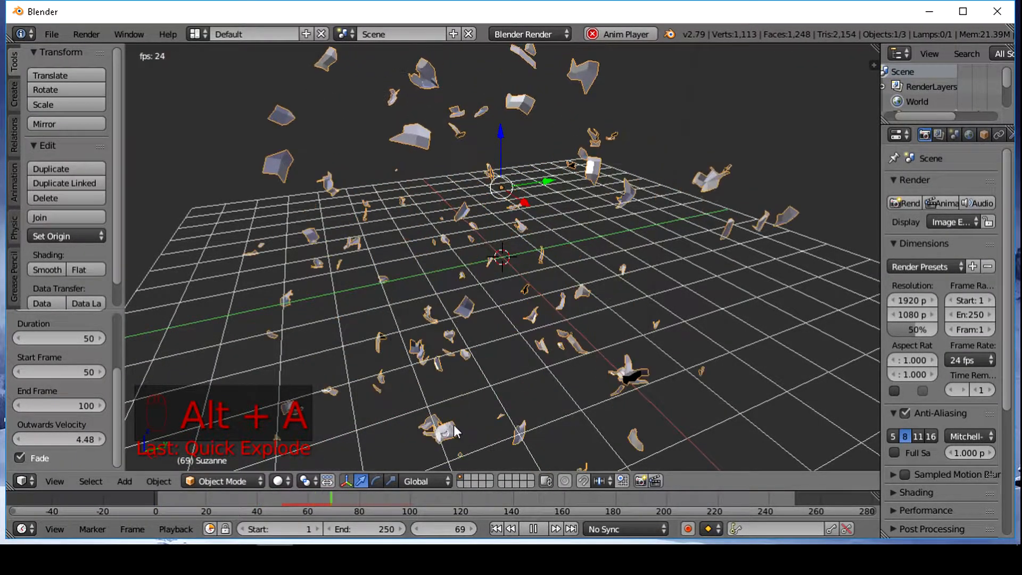
key("Escape")
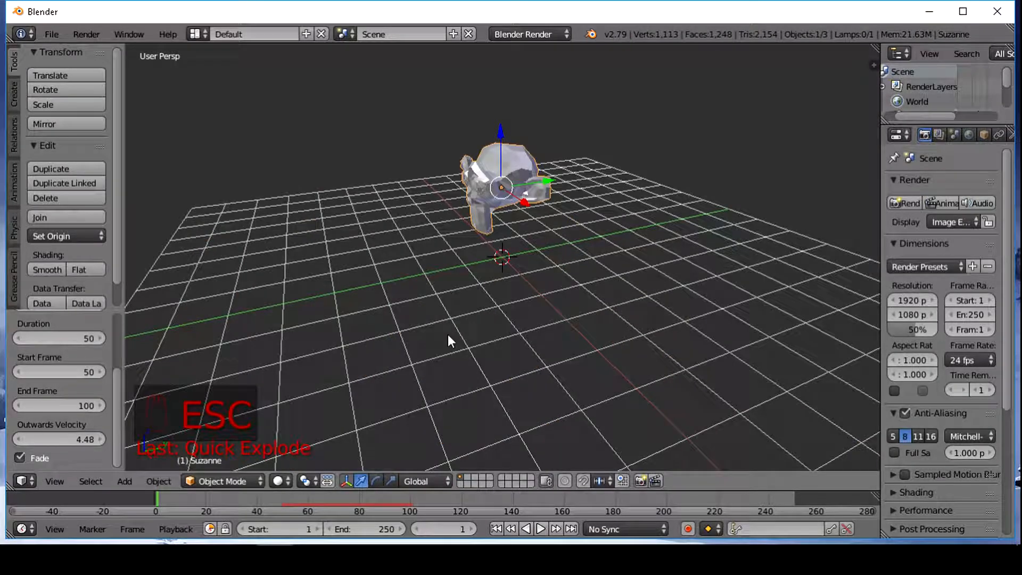
- Align the camera to a front perspective view of the monkey head, seen from slightly above the grid
key("KP_0")
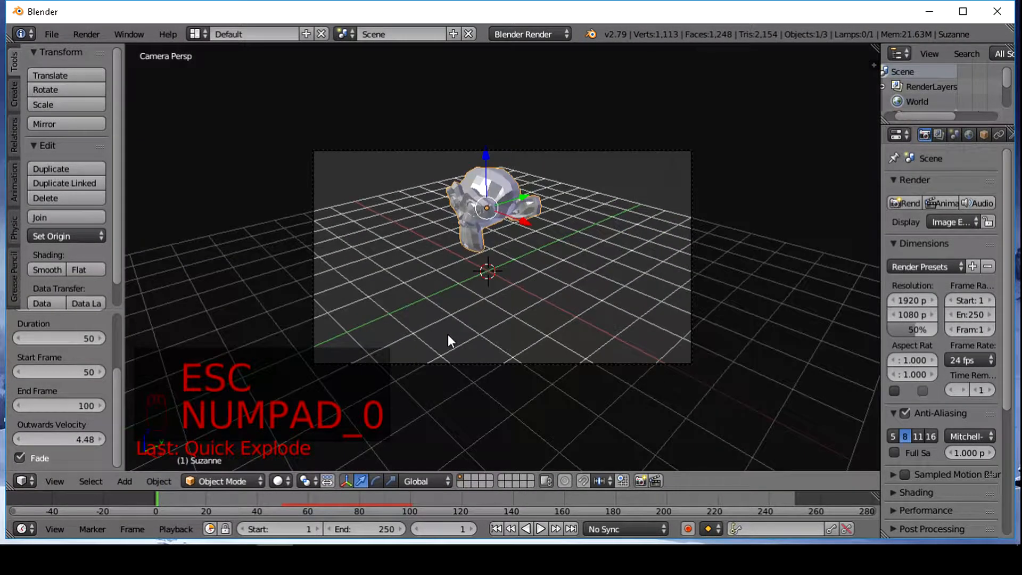
key("KP_1")
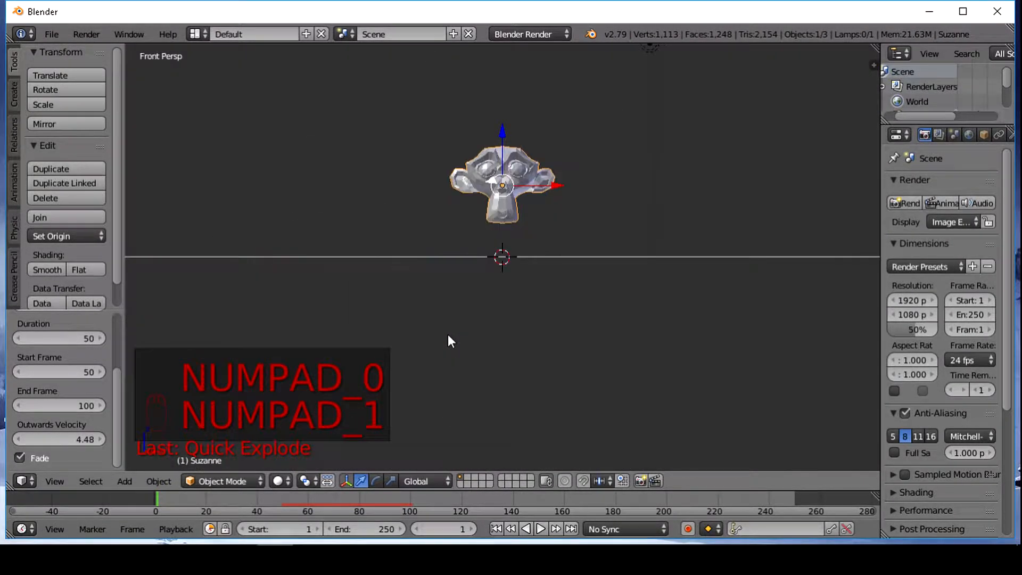
scroll(448, 334, "up", 3, "shift")
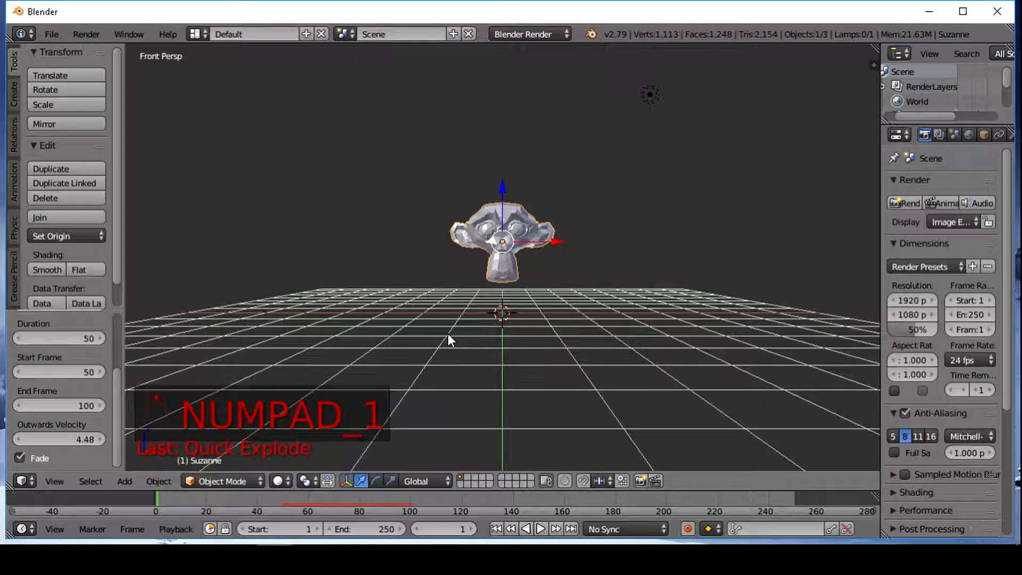
key("ctrl+alt+KP_0")
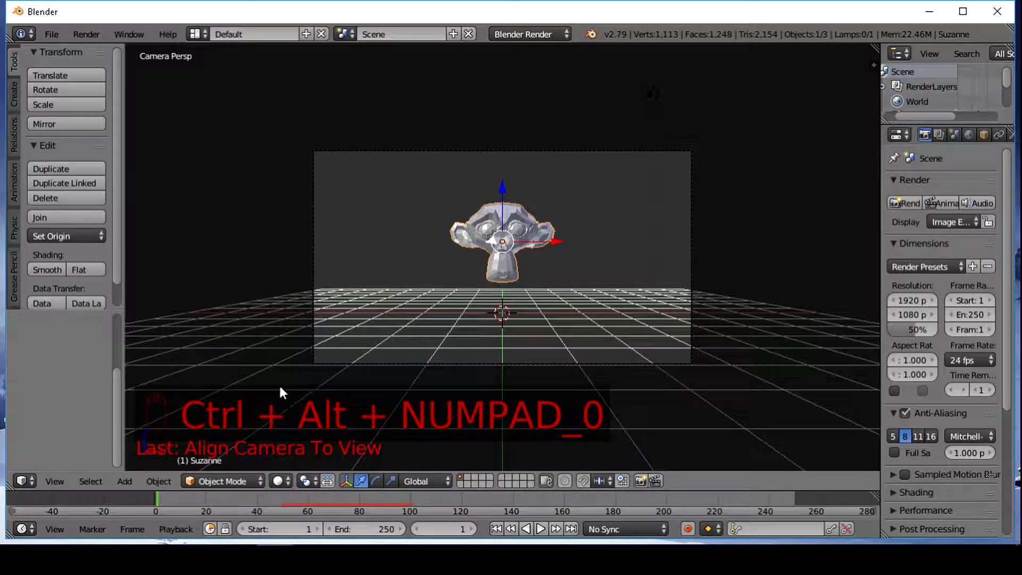
- Apply the Quick Smoke effect to the monkey head and preview the smoke animation
left_click(153, 483)
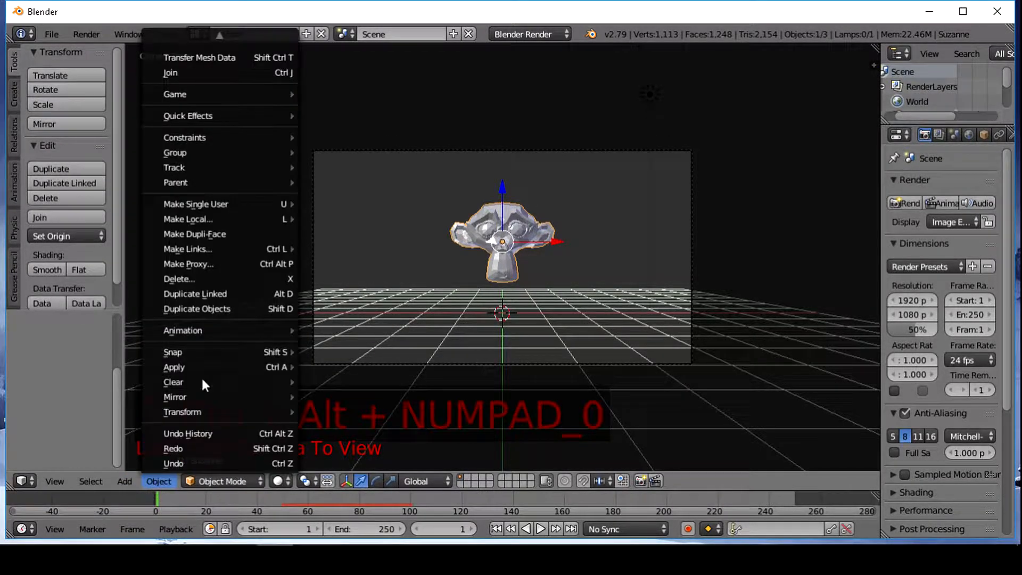
mouse_move(223, 115)
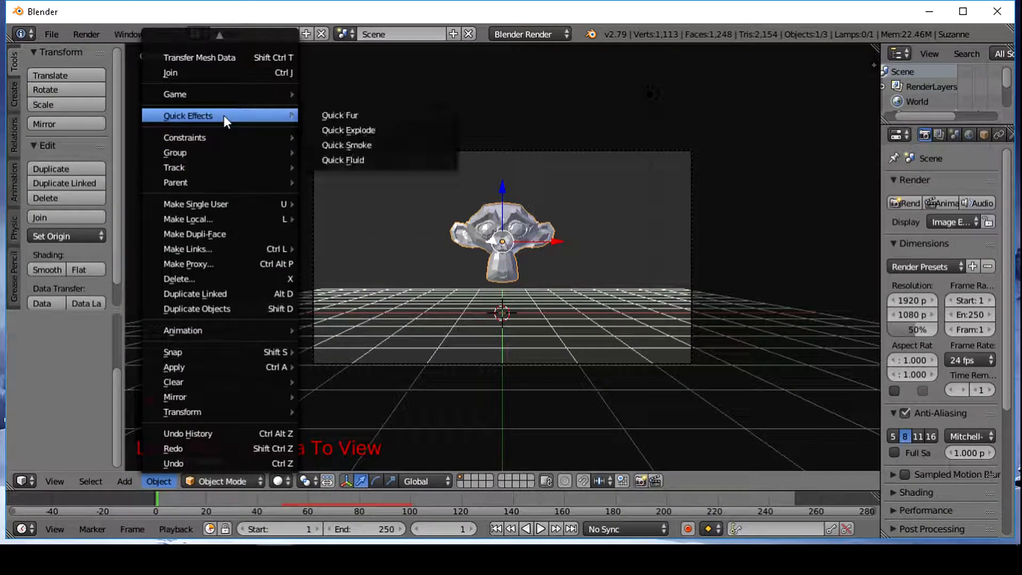
left_click(368, 142)
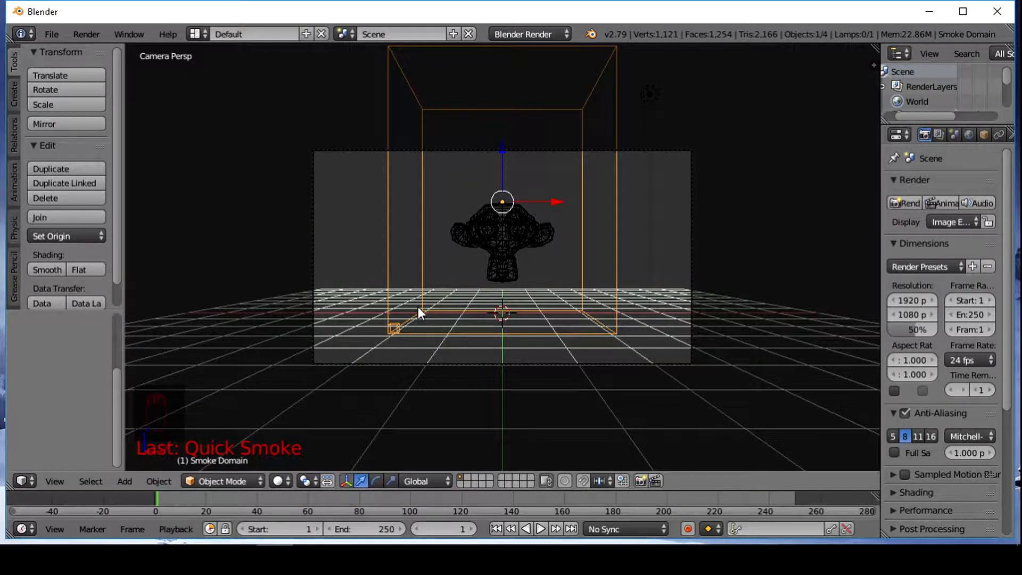
key("alt+a")
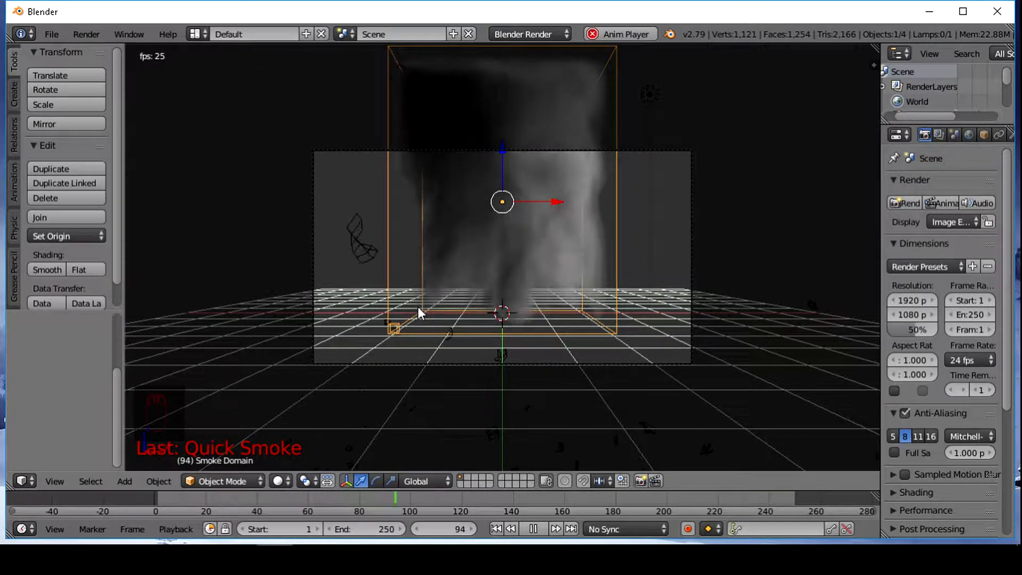
key("Escape")
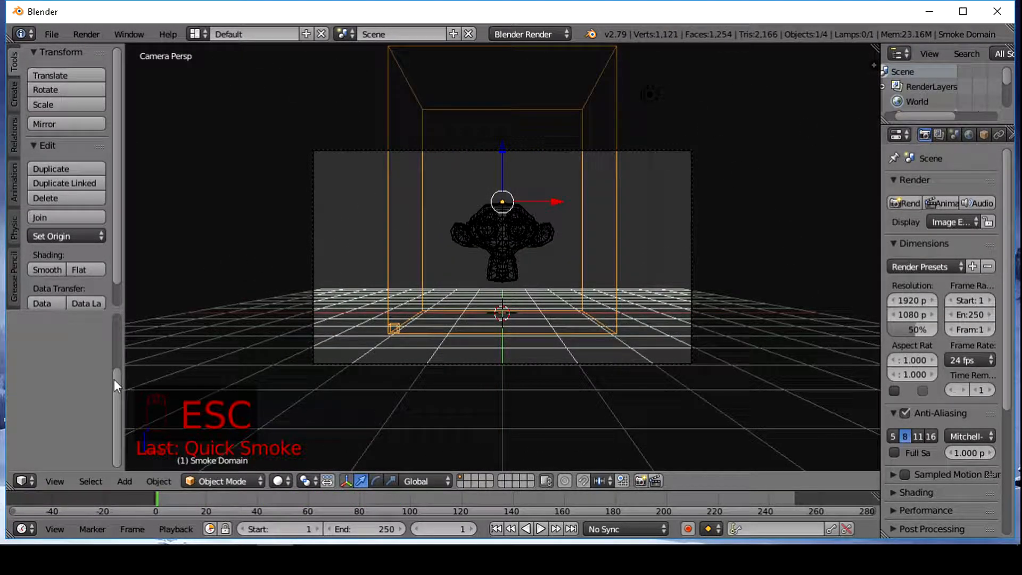
- Change the Quick Smoke style to Smoke + Fire and preview the animation
left_click(93, 358)
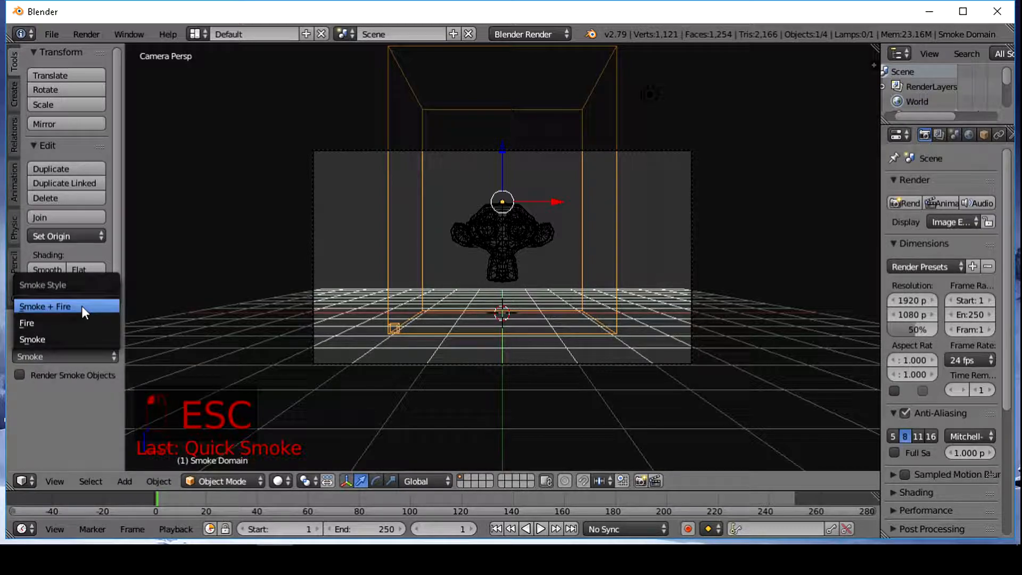
left_click(46, 306)
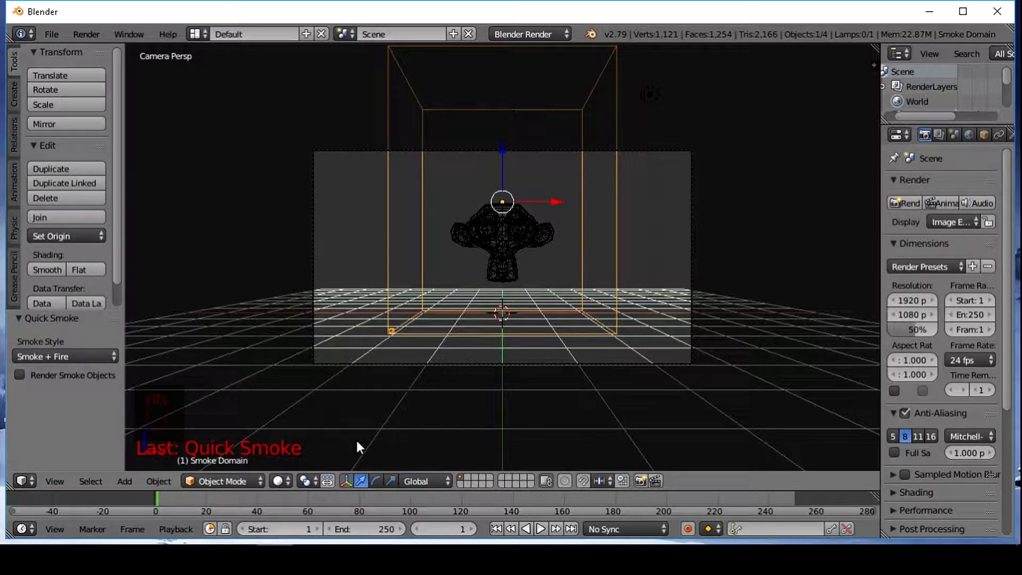
key("alt+a")
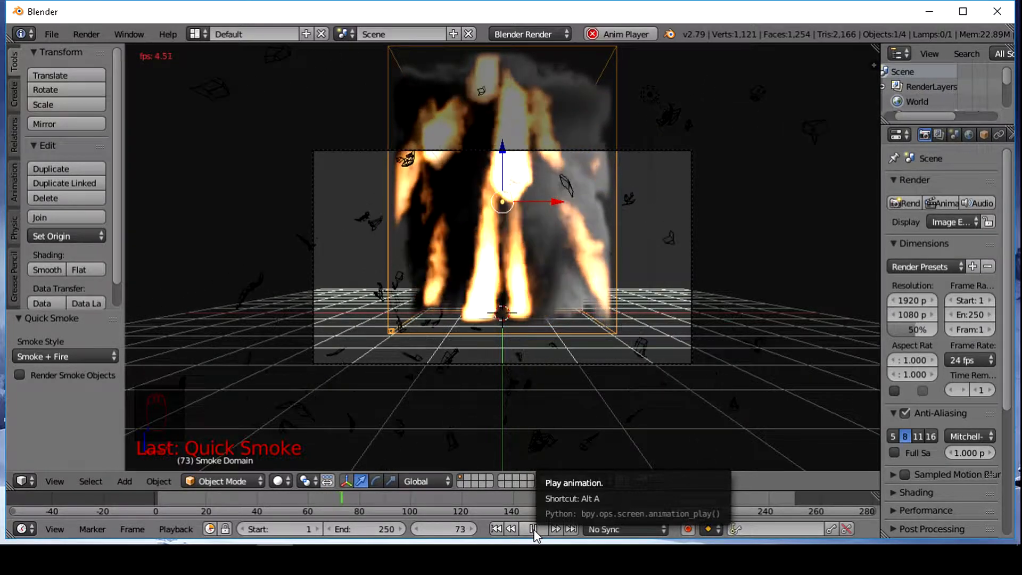
key("Escape")
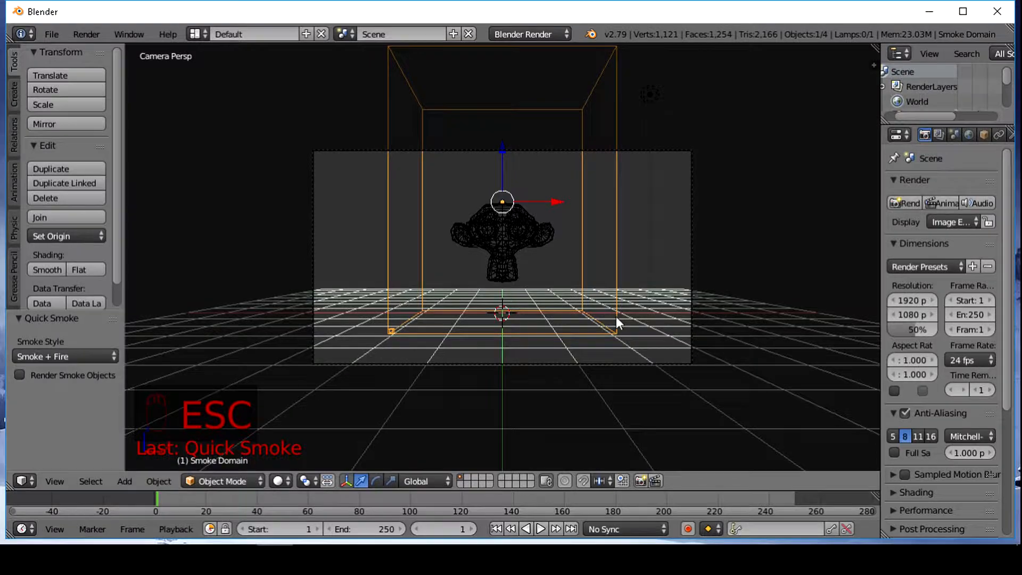
- Lock the camera to the view and reframe the shot so the monkey head sits lower in the camera frame
key("n")
left_click_drag(871, 347, 867, 171)
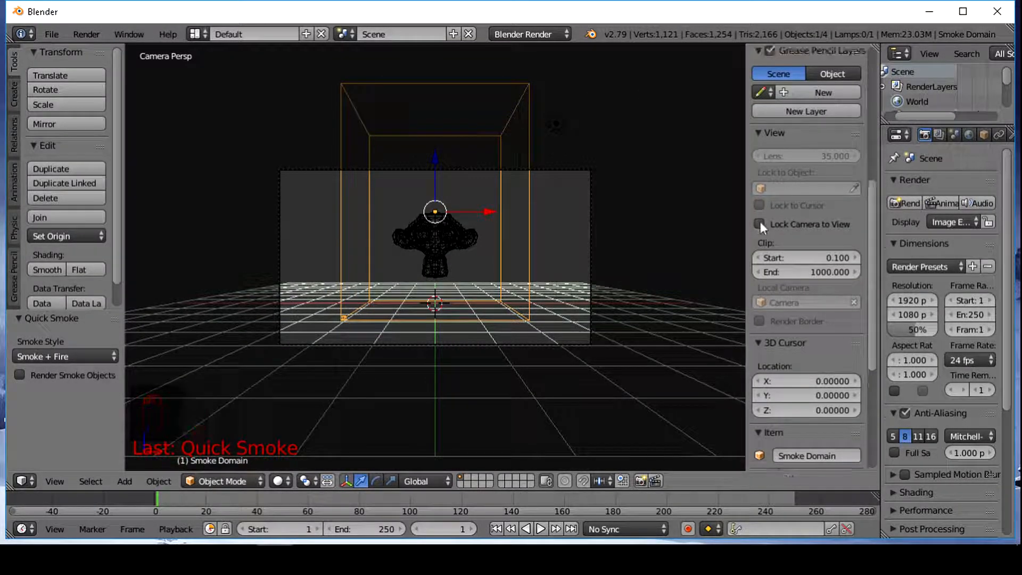
left_click(759, 223)
scroll(596, 244, "up", 2, "shift")
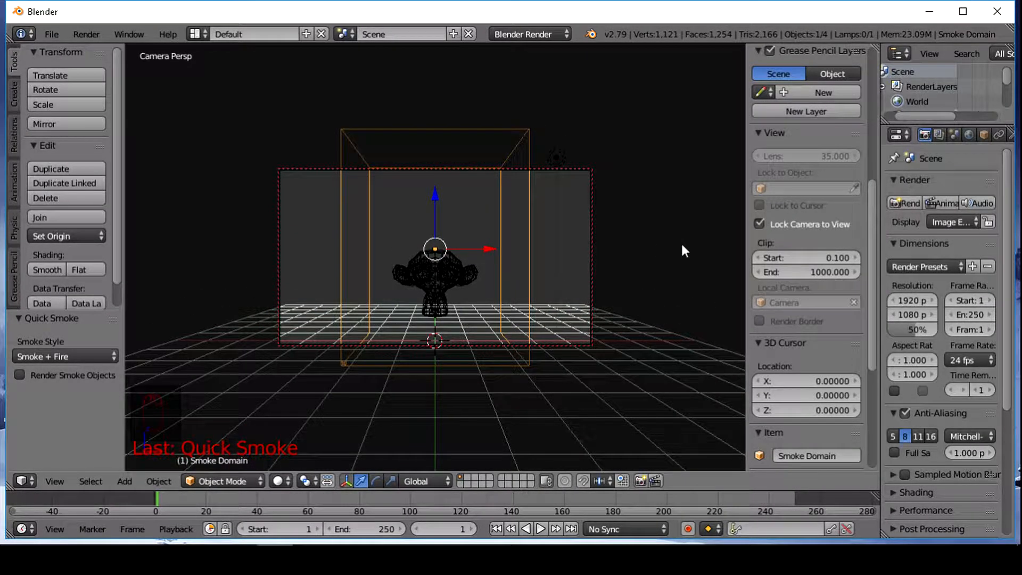
key("m")
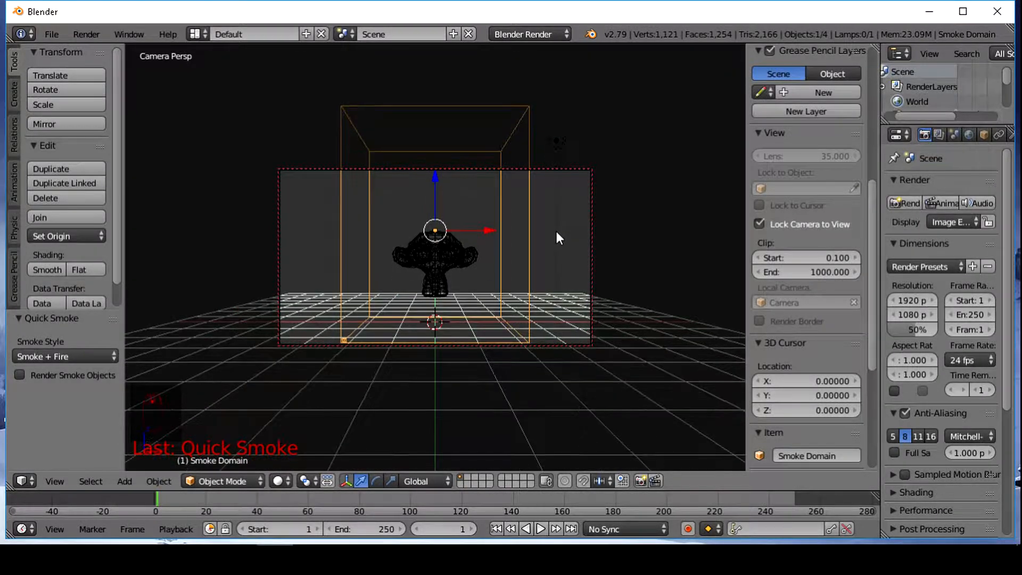
scroll(557, 231, "down", 1)
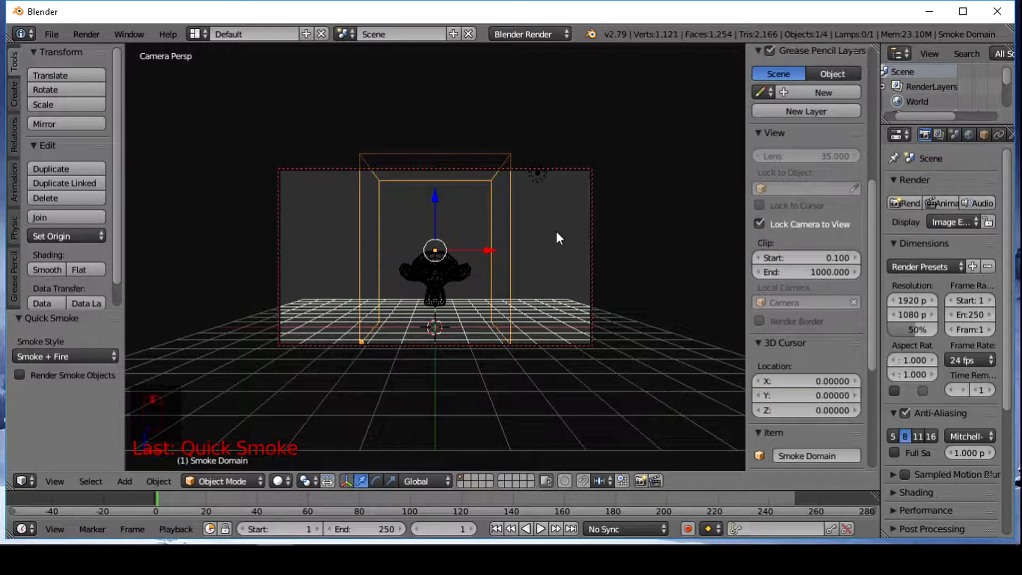
scroll(557, 232, "up", 1)
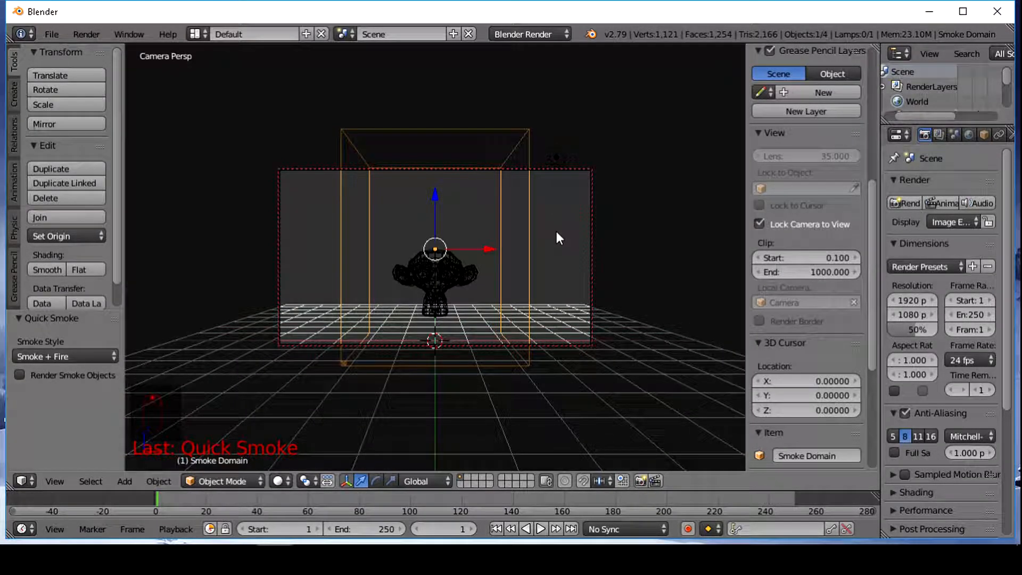
- Scale the smoke domain along the X axis by about 2.485 so it spans the camera frame's width
key("s")
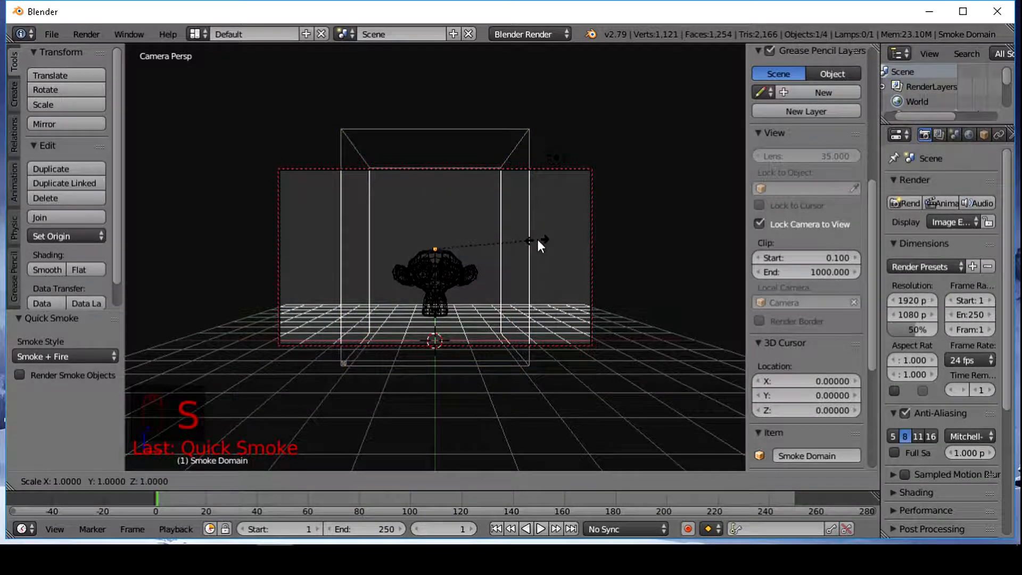
key("x")
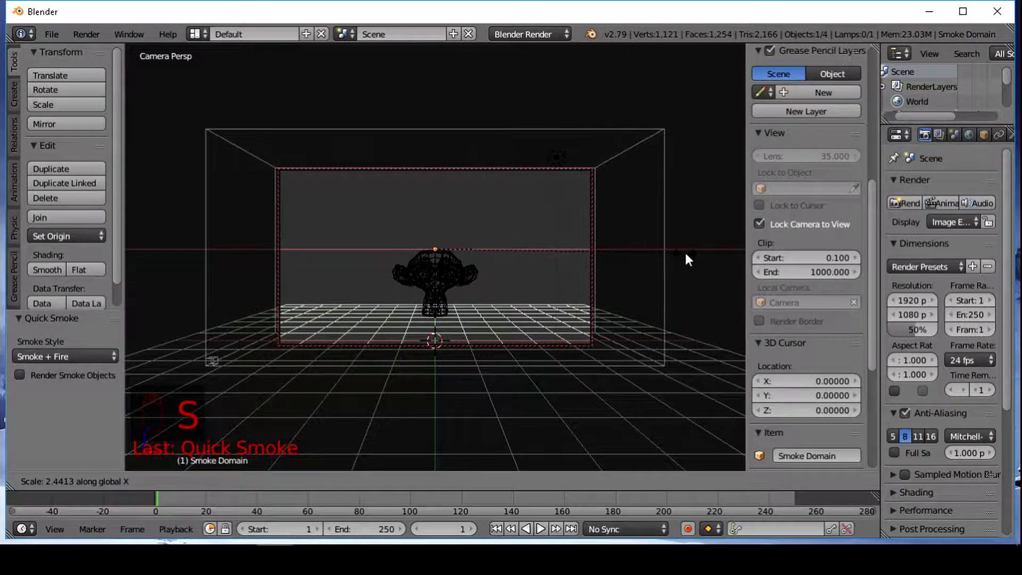
left_click(689, 250)
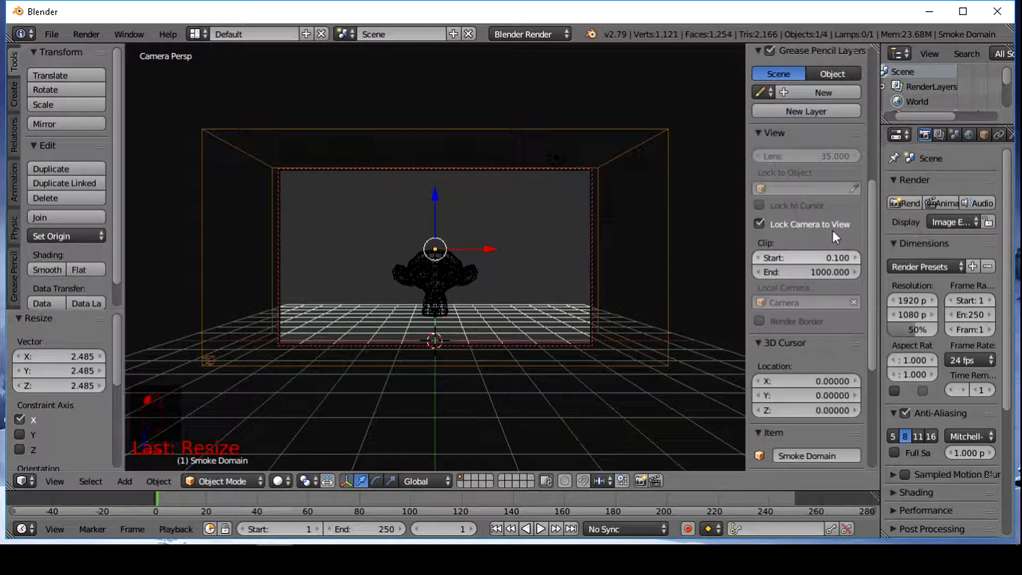
- Unlock the camera from the view and play the smoke and fire animation in the widened domain
left_click(762, 223)
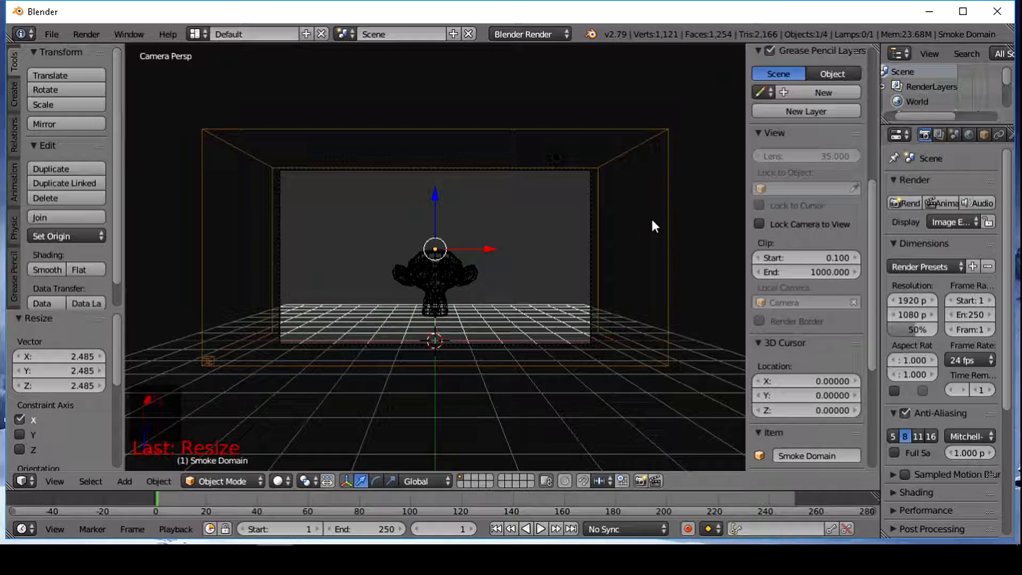
key("n")
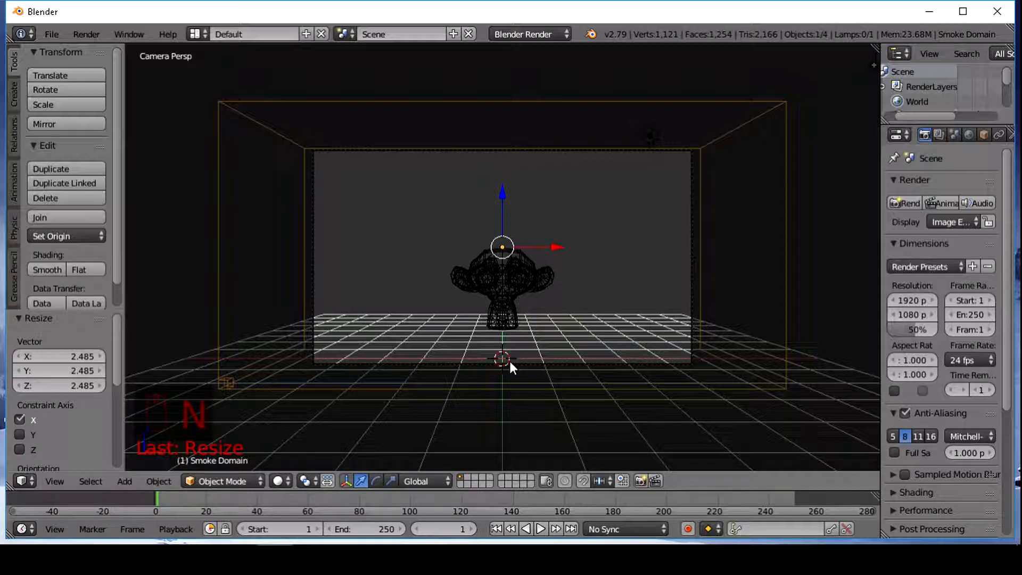
key("alt+a")
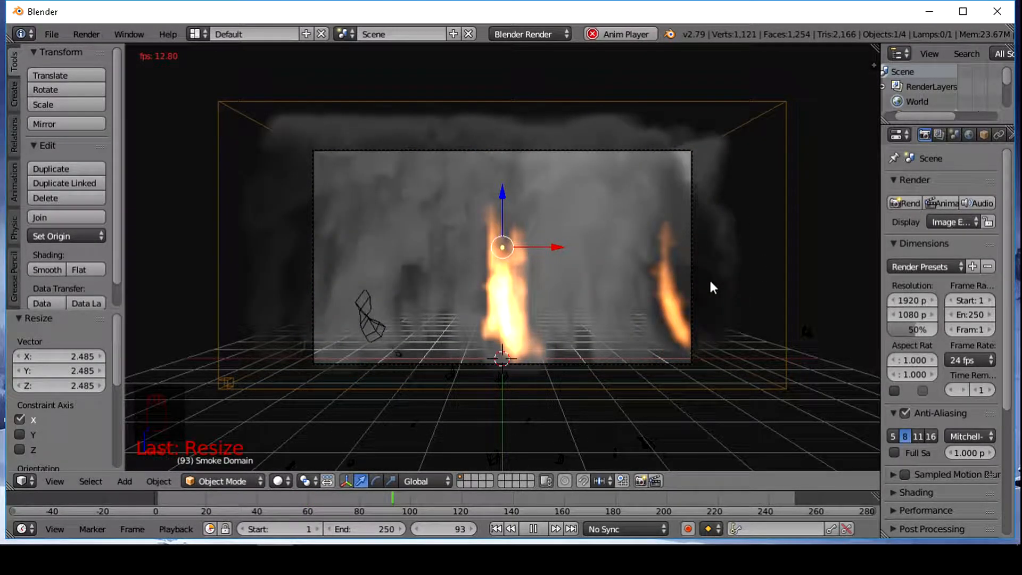
- Lock the camera to the view again and pull it back slightly from the smoke domain during playback
key("n")
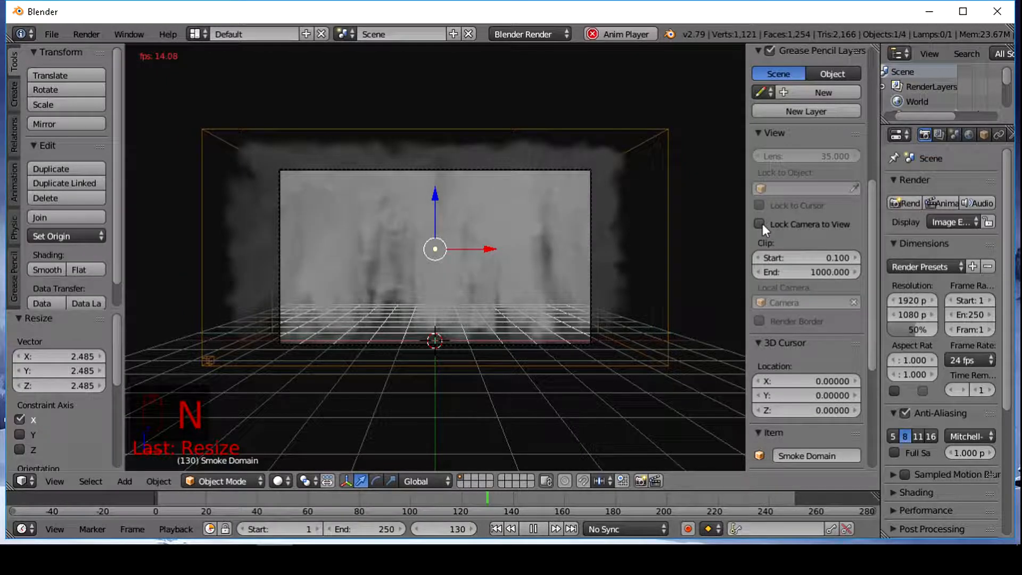
key("n")
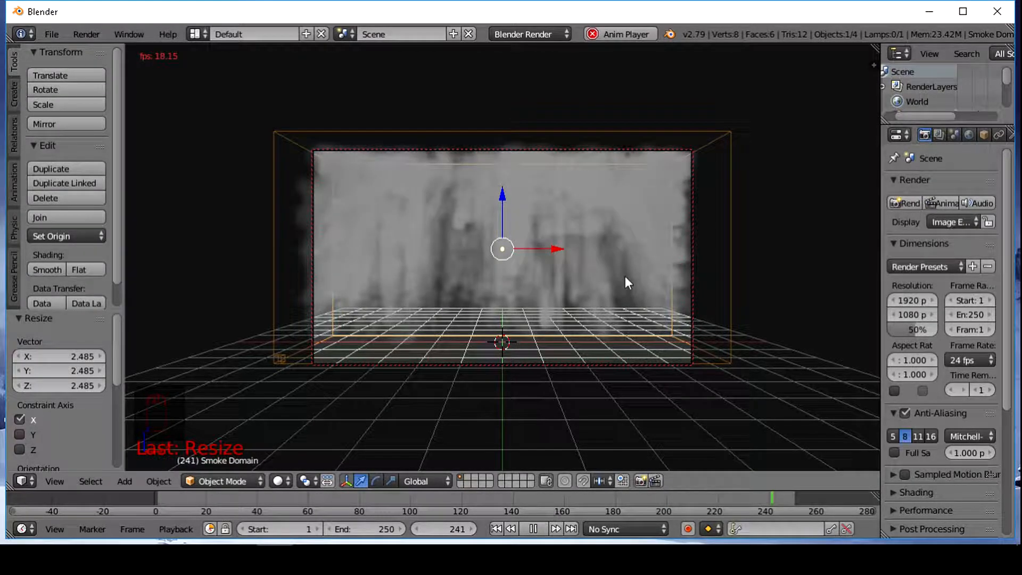
- Stop the playback, return to the first frame and replay the smoke and fire explosion in the camera view
key("alt+a")
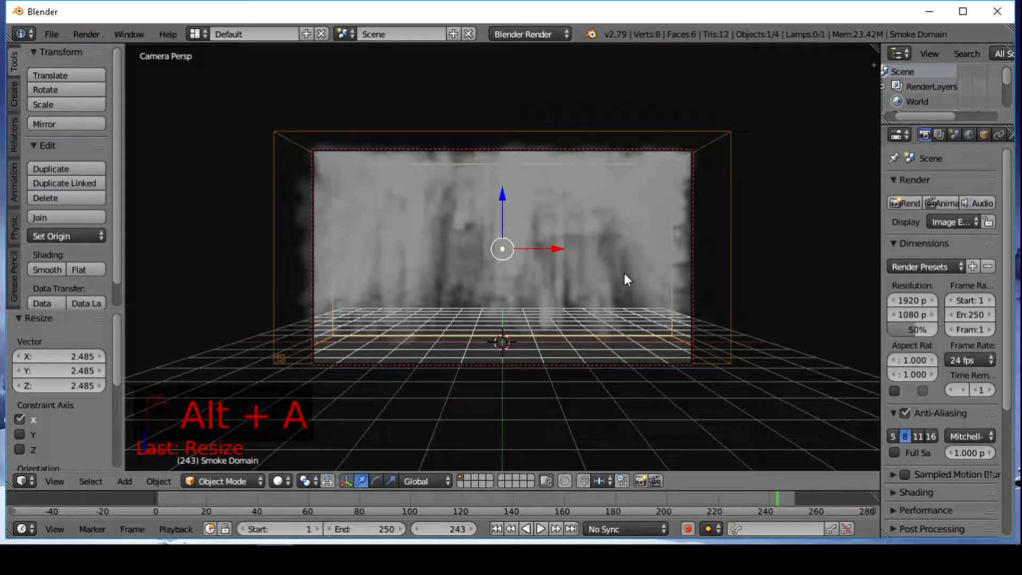
key("Escape")
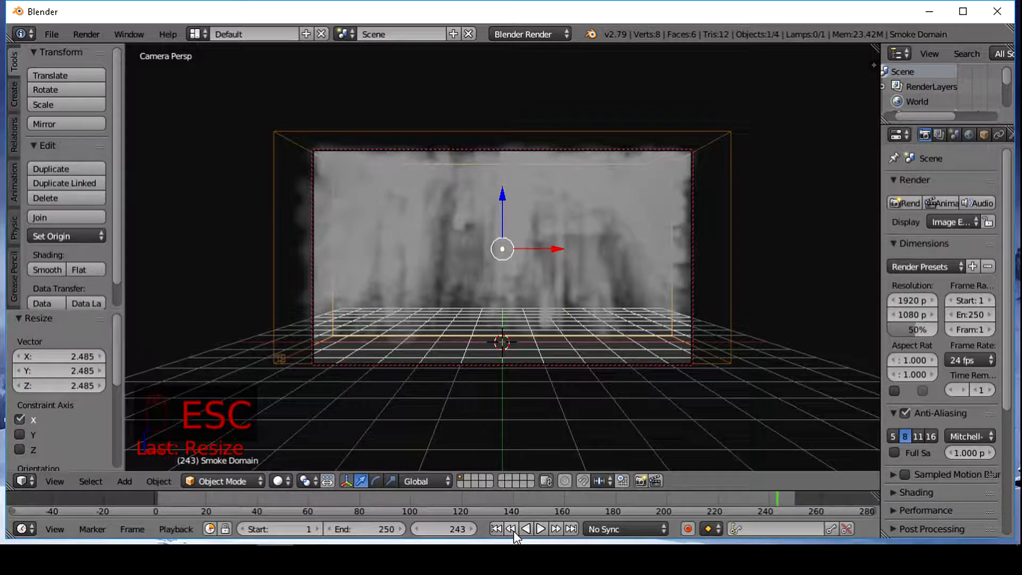
left_click(160, 499)
key("alt+a")
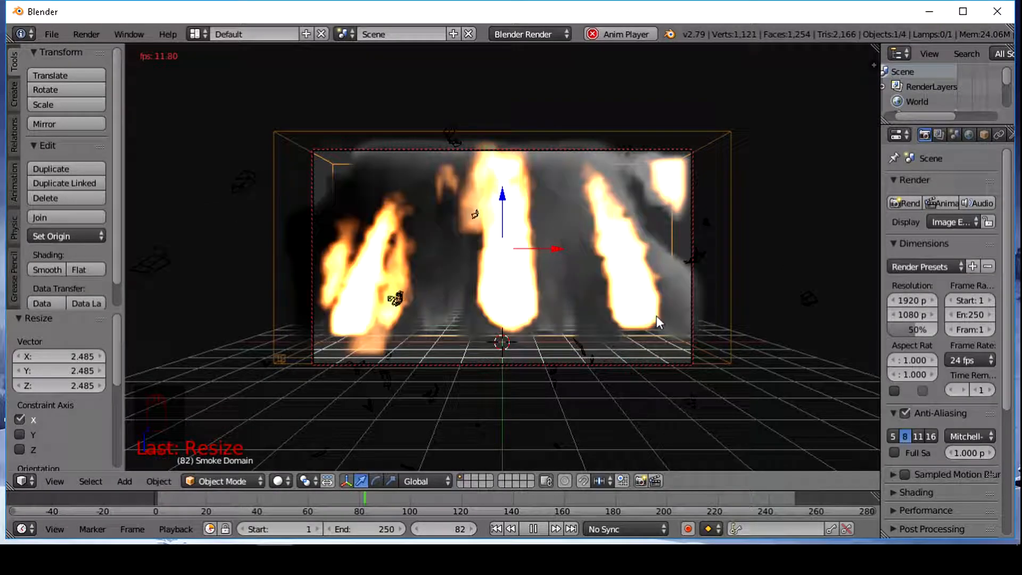
key("Escape")
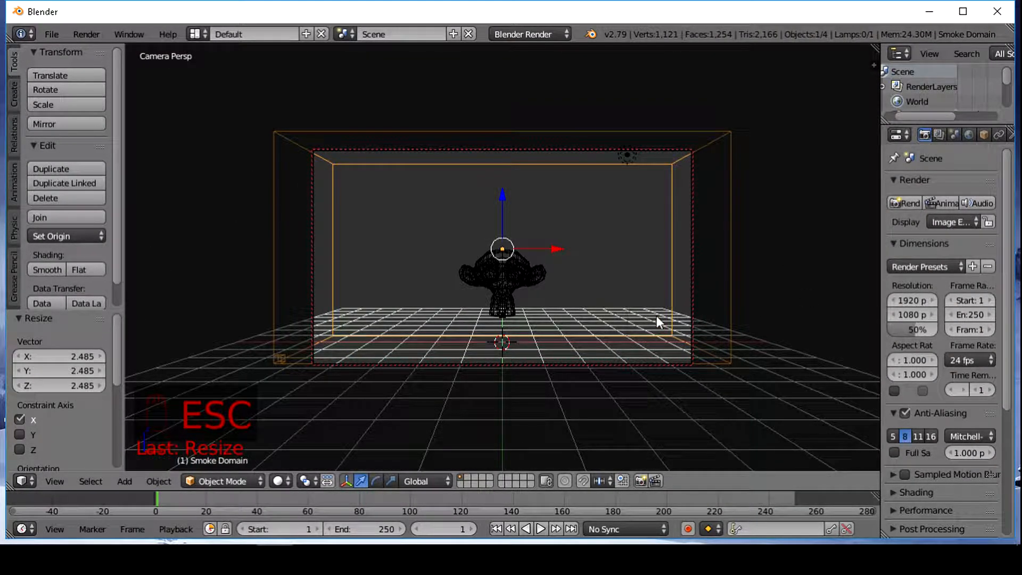
- Enable adaptive domain and high resolution for the smoke domain and set its resolution divisions to 50
key("n")
key("n")
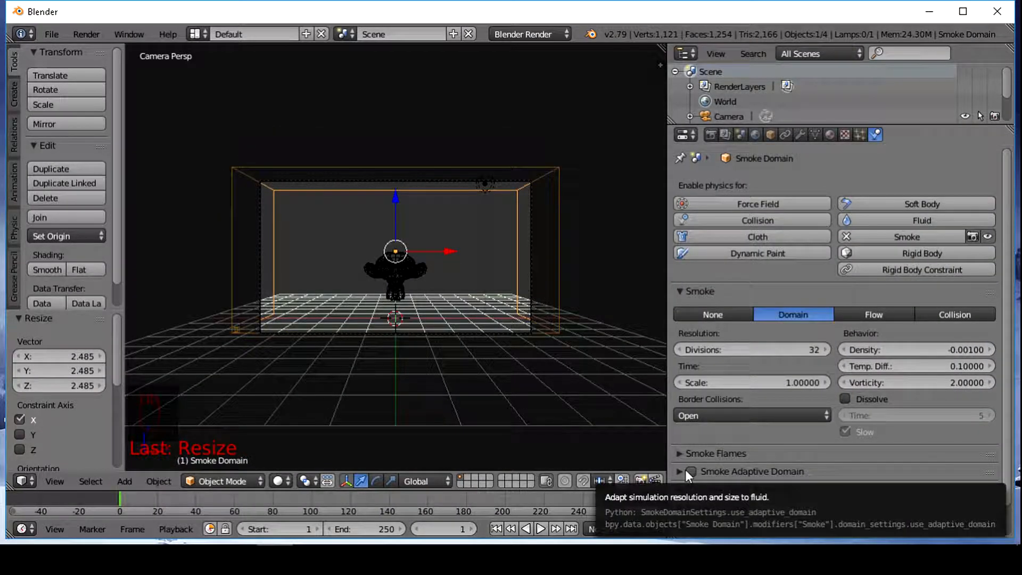
left_click(686, 470)
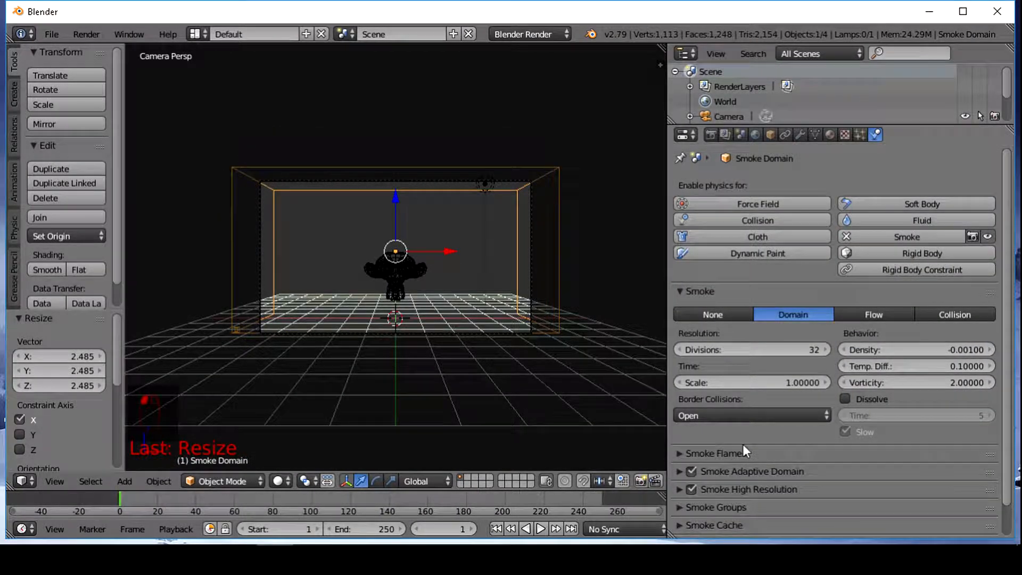
left_click(790, 349)
type("50")
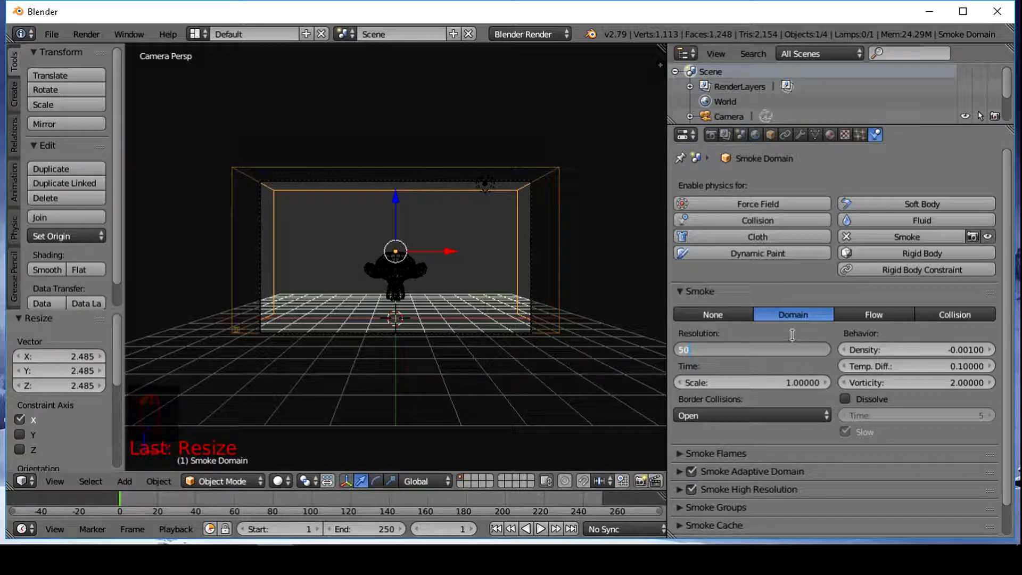
key("Return")
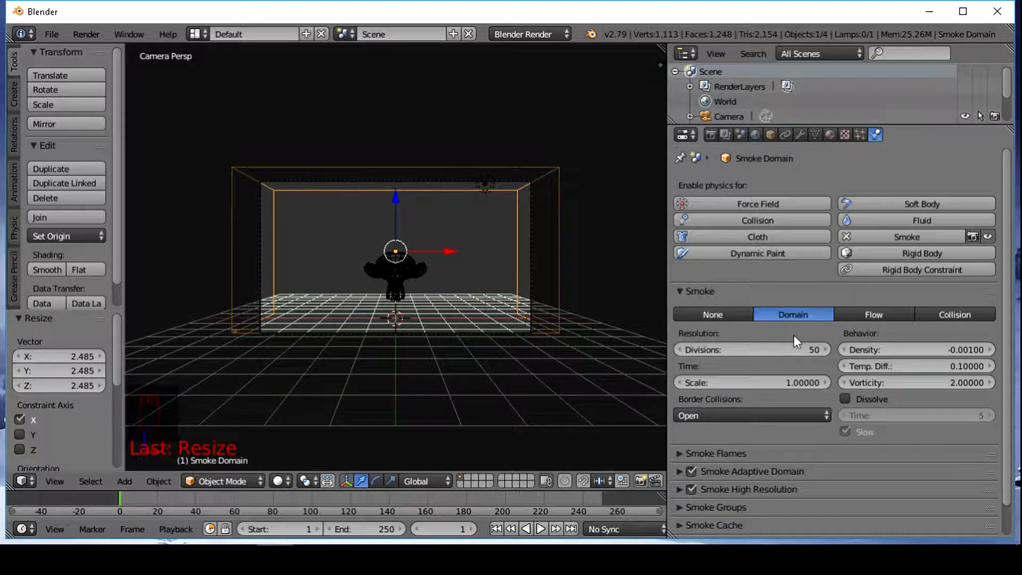
- Play the simulation to frame 38 and render that frame as a test still
key("alt+a")
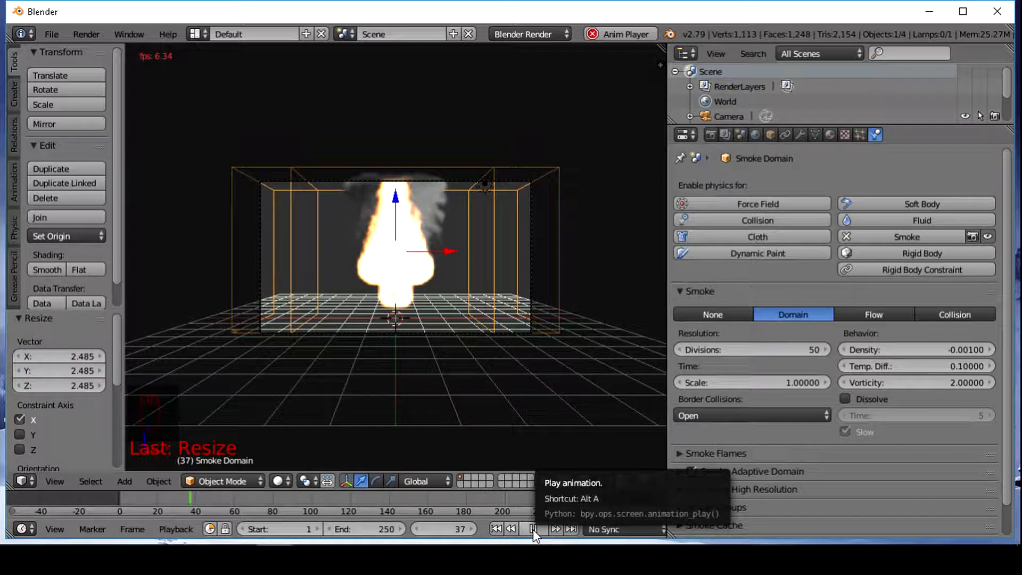
left_click(533, 529)
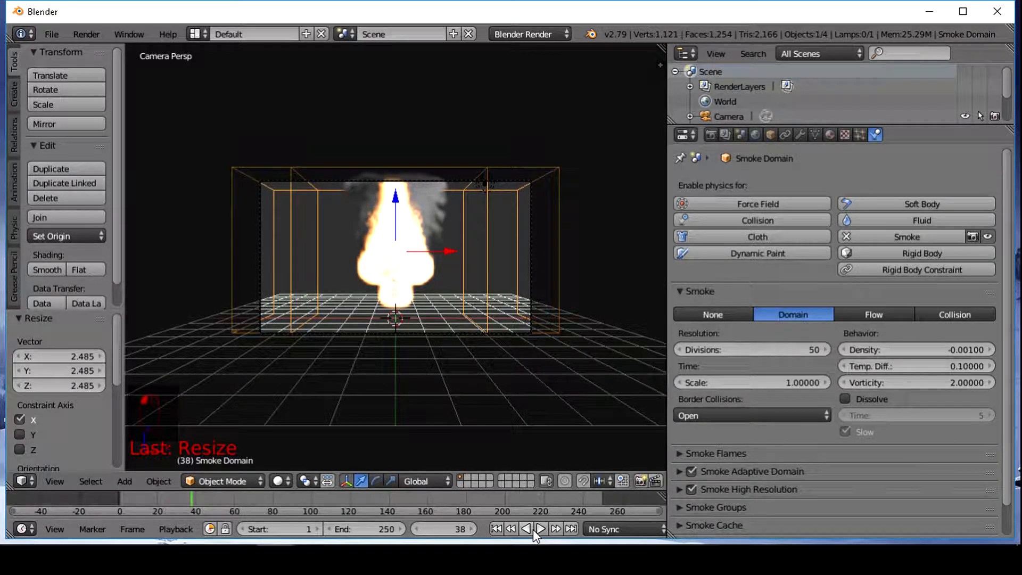
left_click(710, 135)
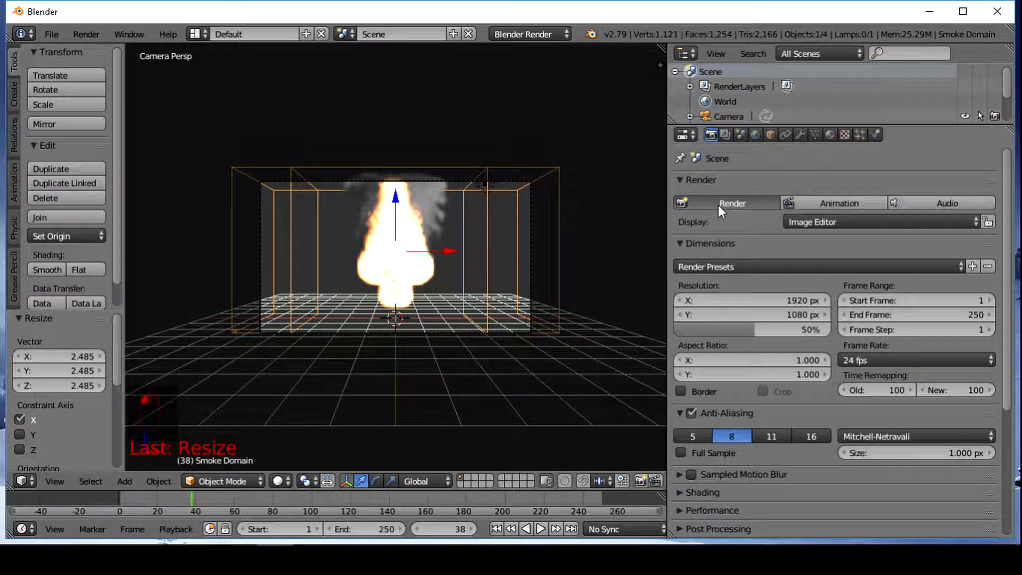
left_click(717, 206)
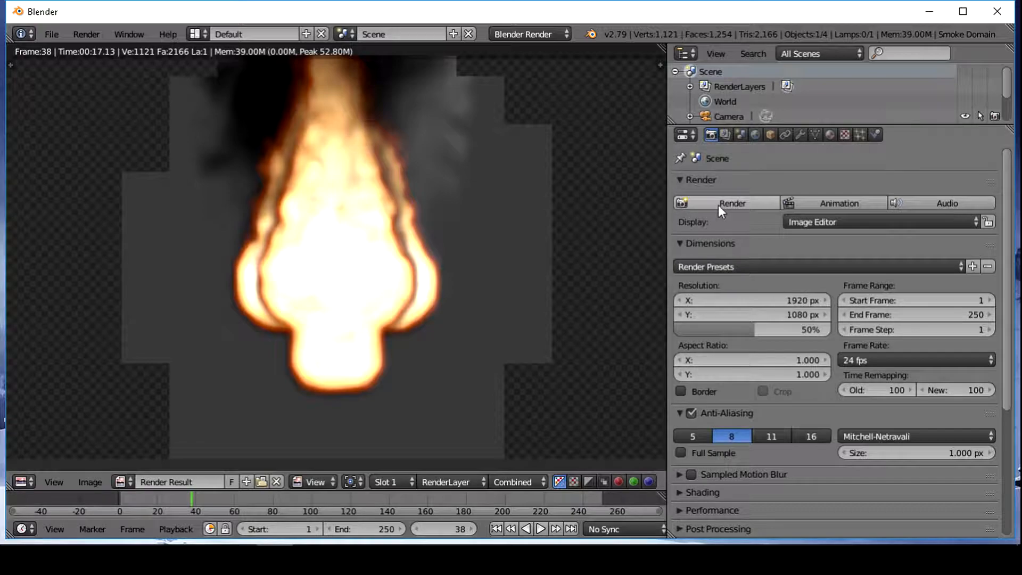
key("Escape")
key("Escape")
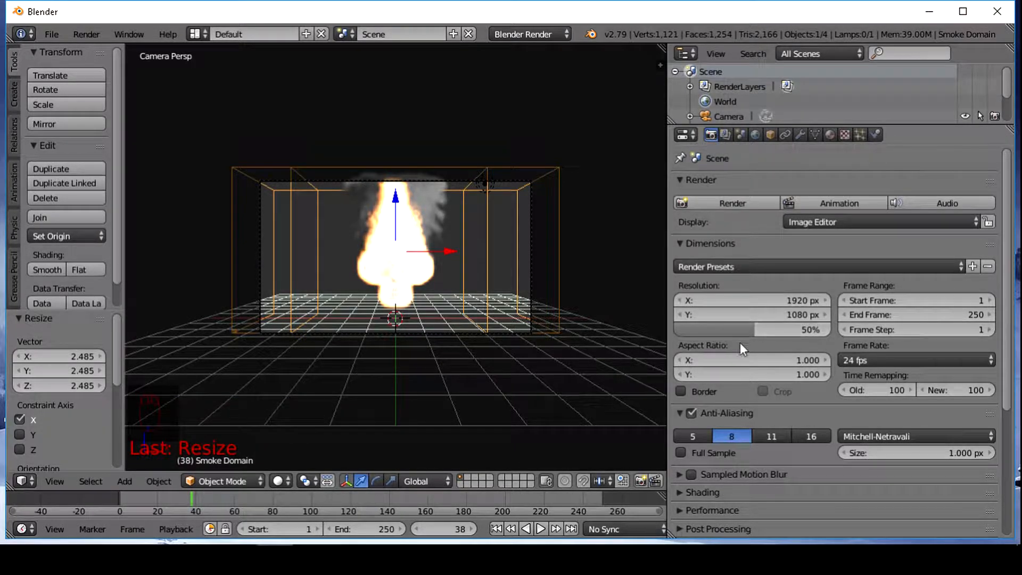
- Set the render resolution scale to 100%, turn off output overwriting and choose PNG as the file format
left_click_drag(737, 331, 826, 323)
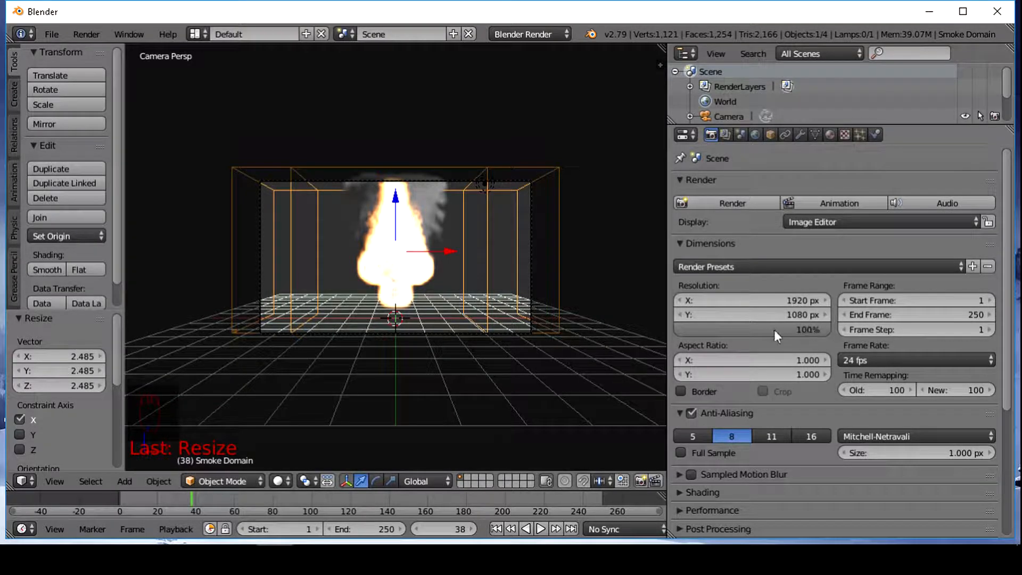
scroll(1009, 355, "down", 7)
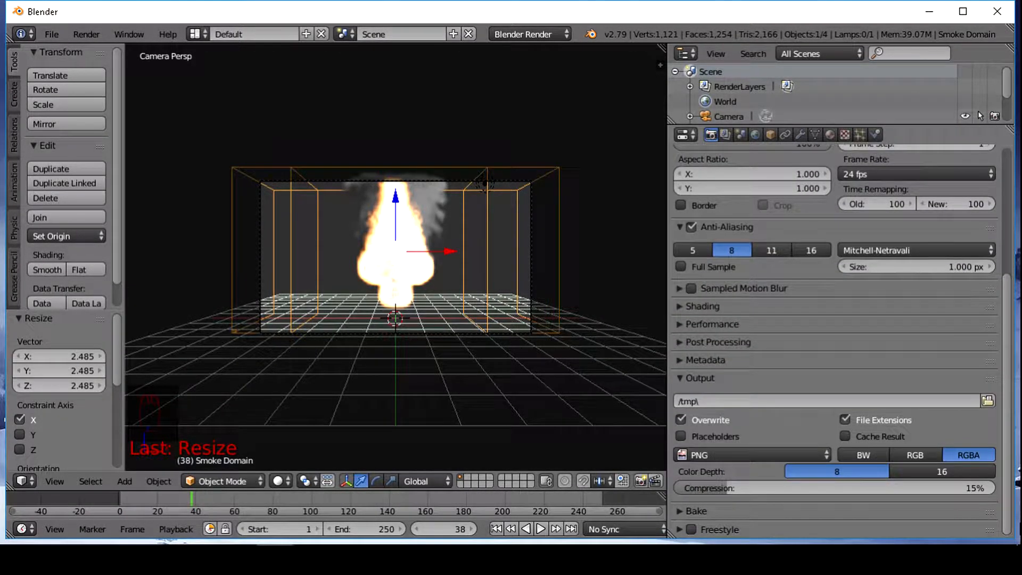
left_click(681, 420)
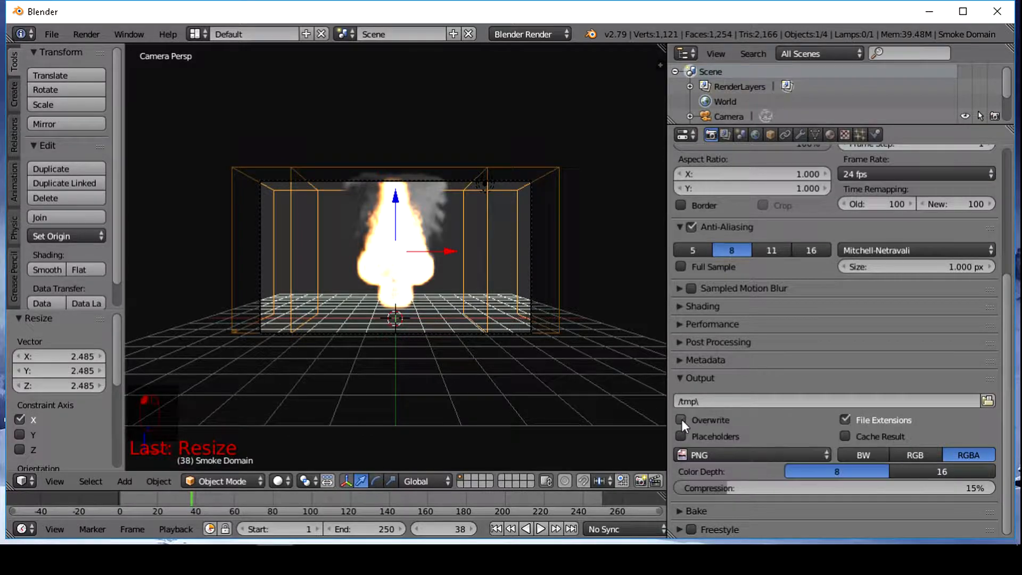
left_click(719, 455)
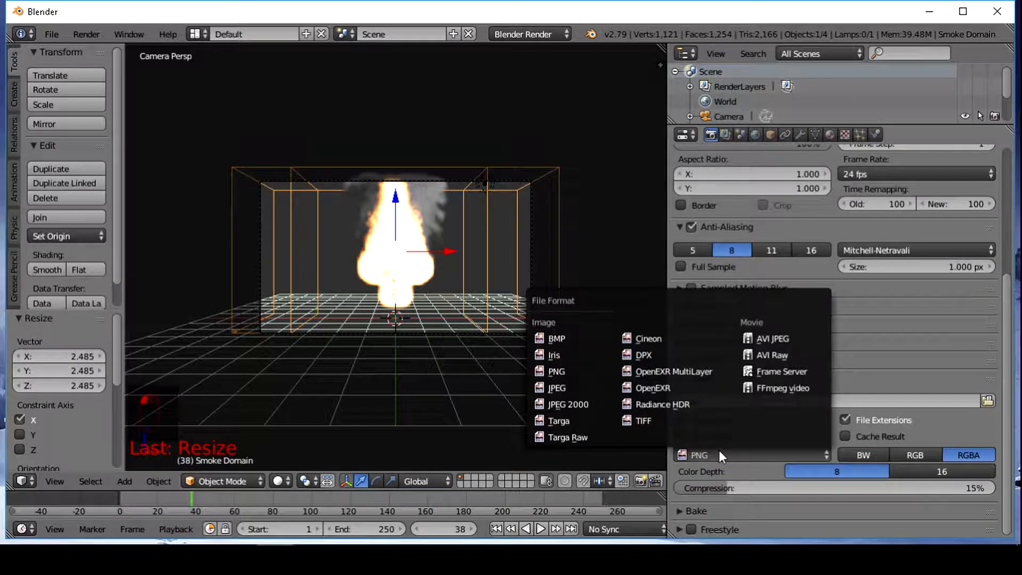
left_click(561, 375)
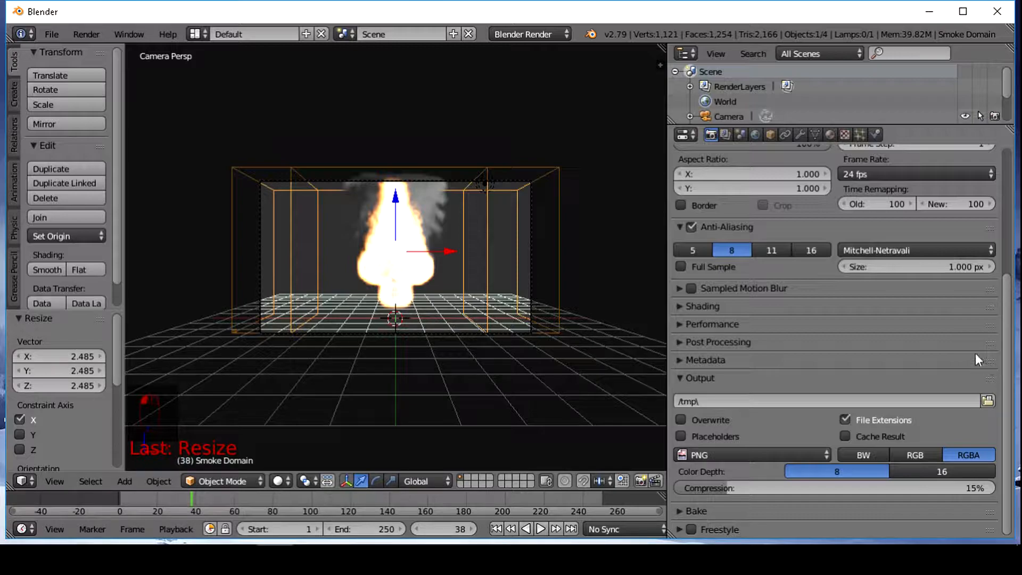
scroll(1008, 387, "up", 5)
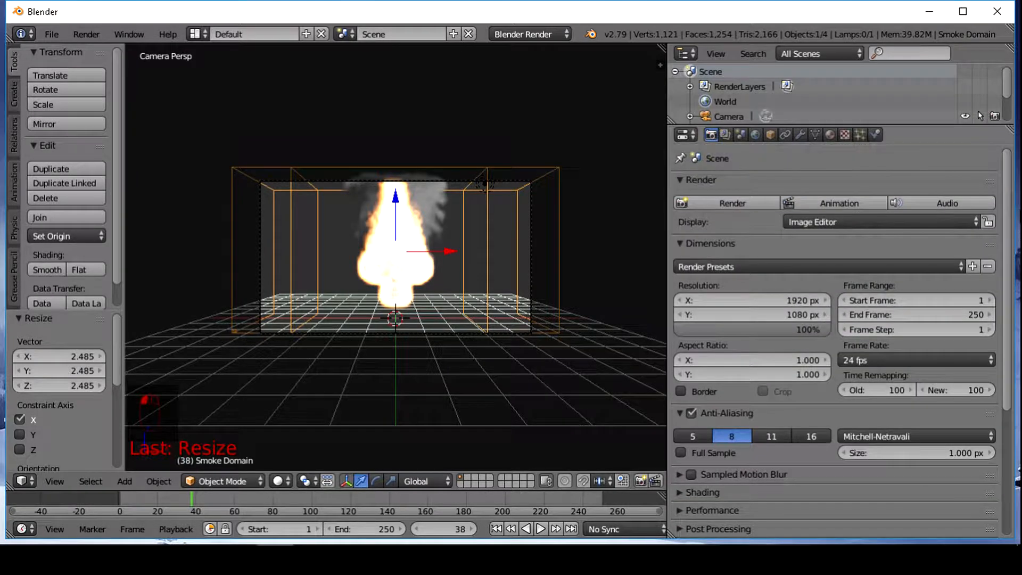
left_click(840, 203)
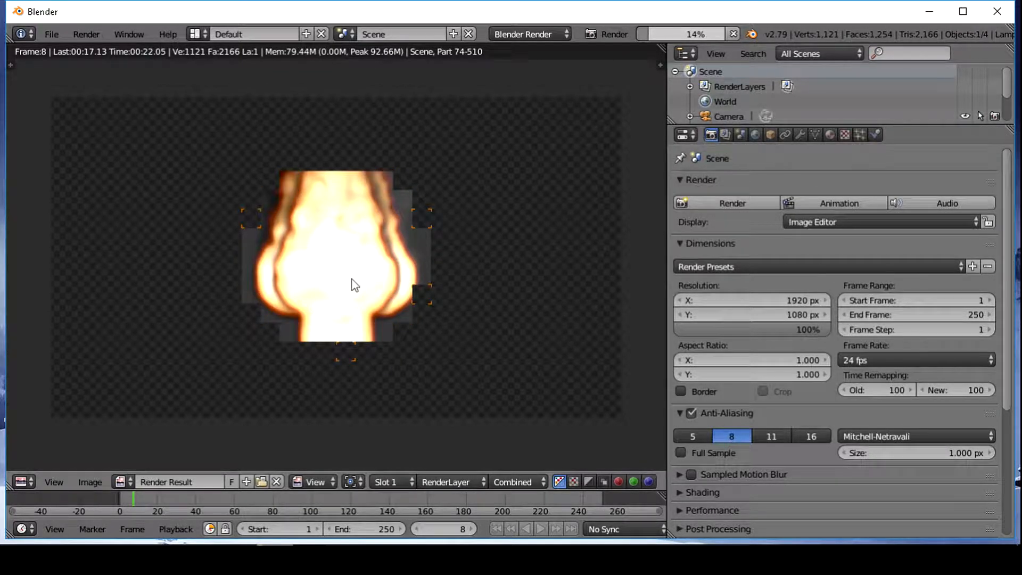
key("Escape")
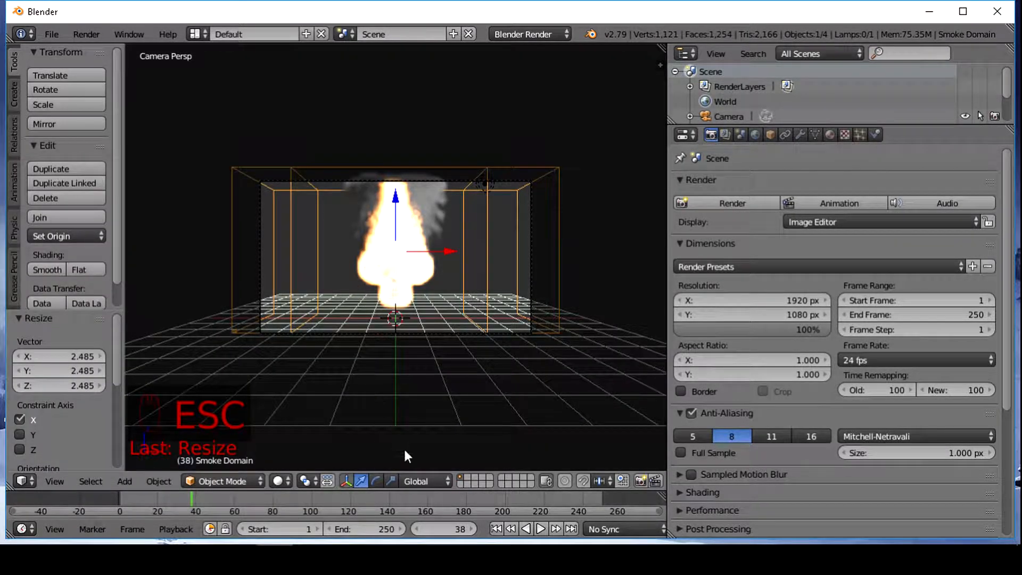
- Set the animation's end frame to 120 and scrub the timeline to frame 96
left_click(362, 529)
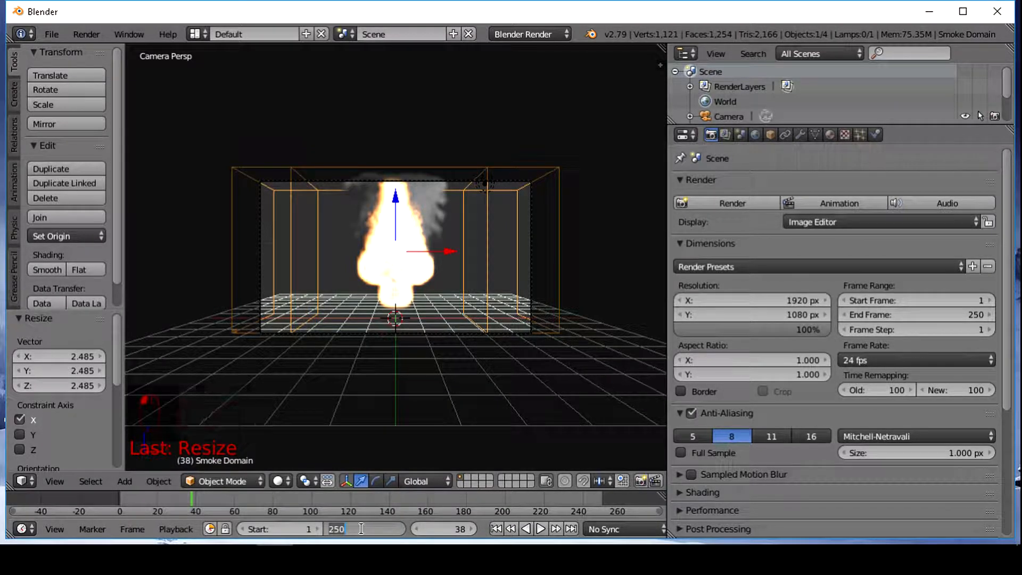
key("Return")
key("alt+a")
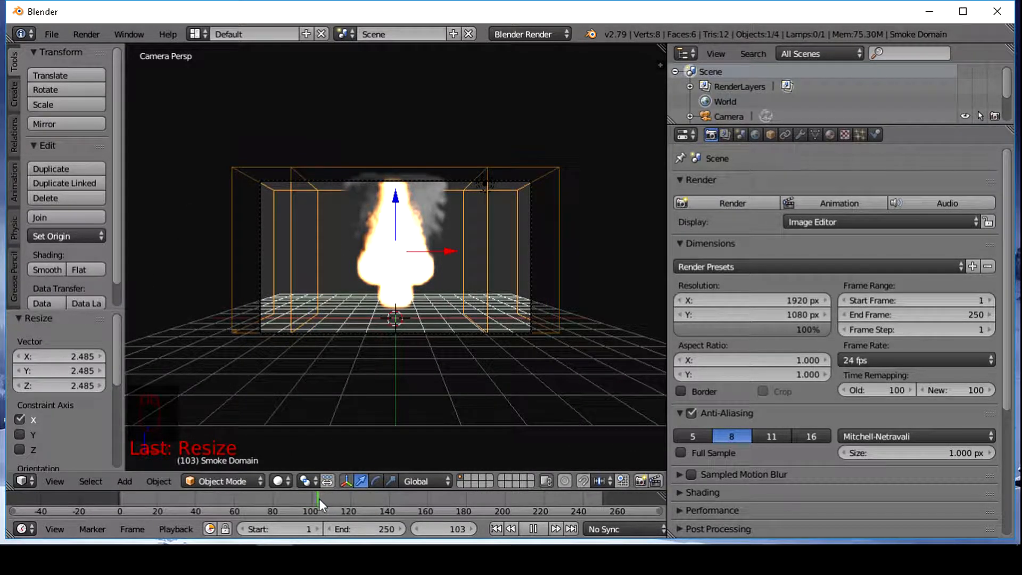
key("alt+a")
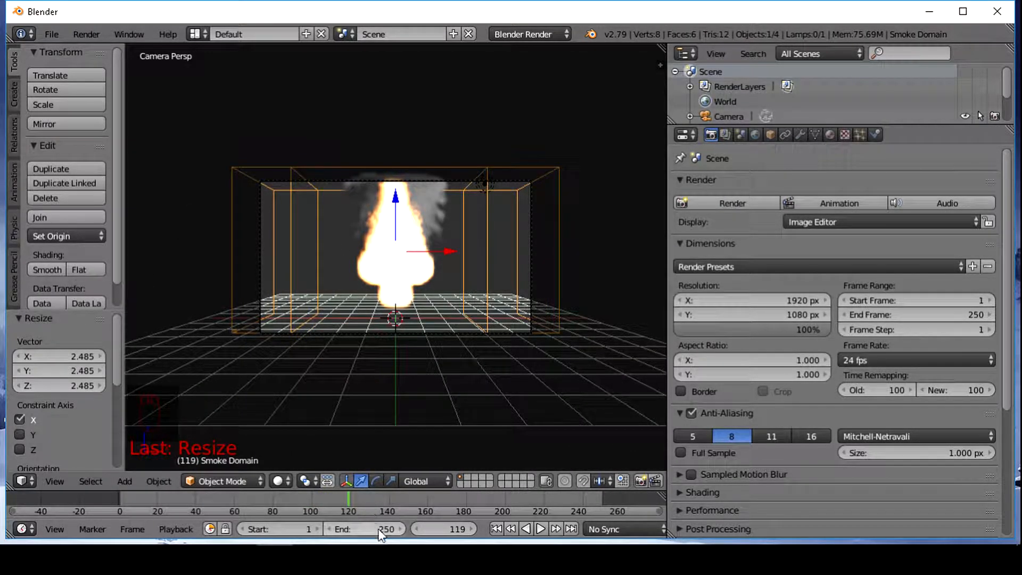
left_click(376, 530)
type("12")
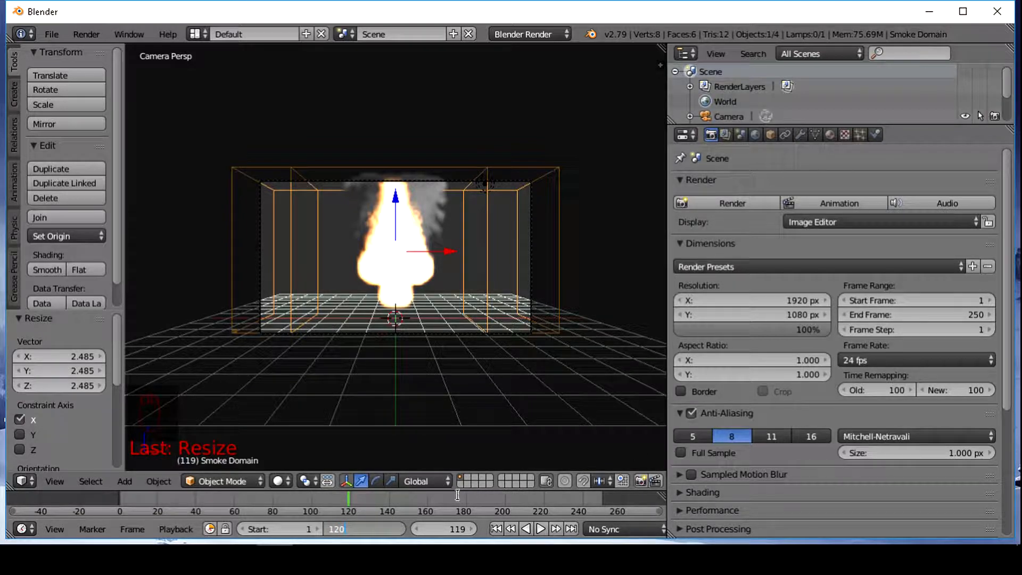
key("Return")
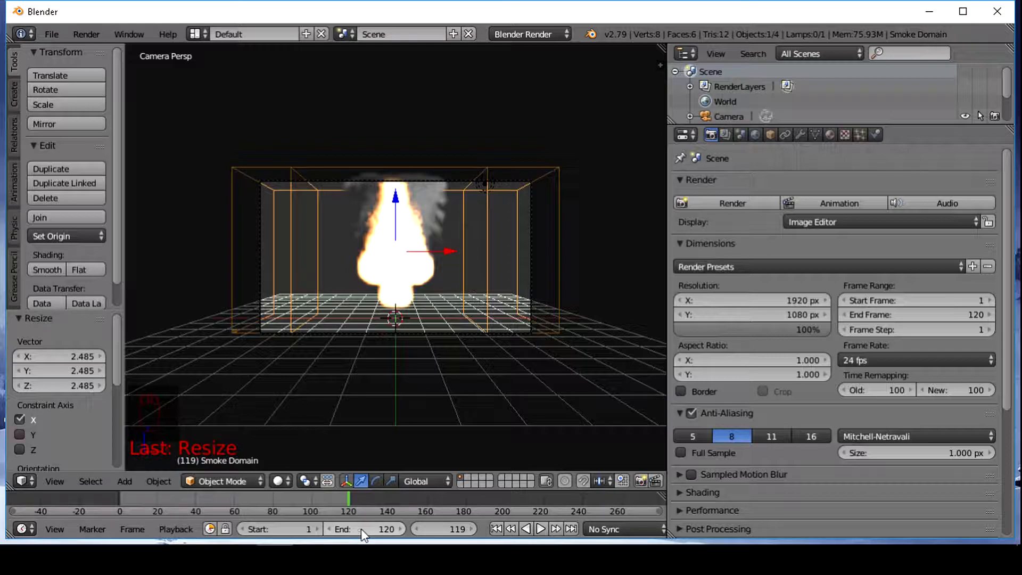
mouse_move(304, 499)
left_mouse_down()
mouse_move(278, 499)
mouse_move(328, 503)
mouse_move(210, 509)
mouse_move(303, 506)
left_mouse_up()
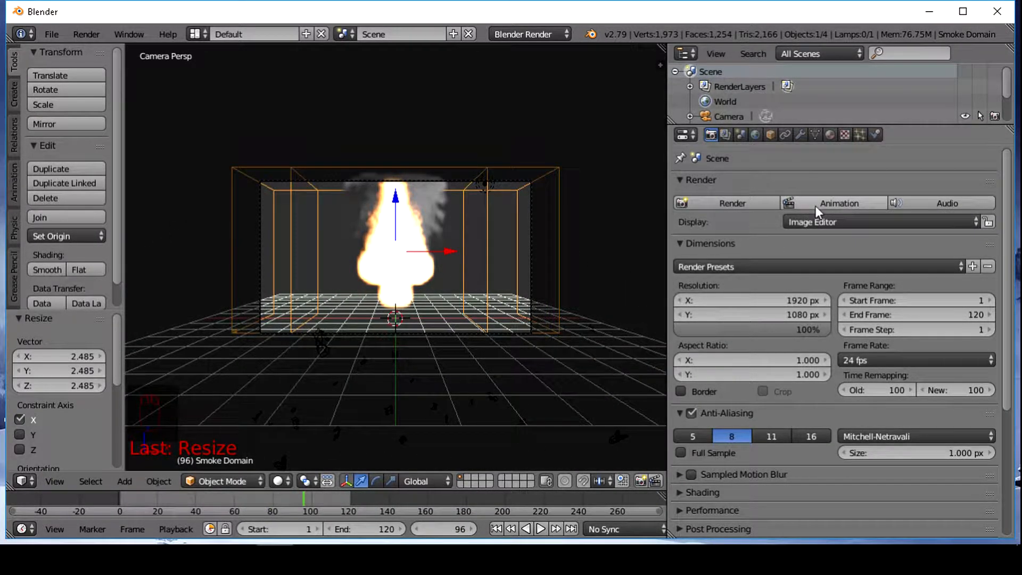
- Check the output settings and render the full animation from frame 1 to 120
scroll(998, 311, "down", 5)
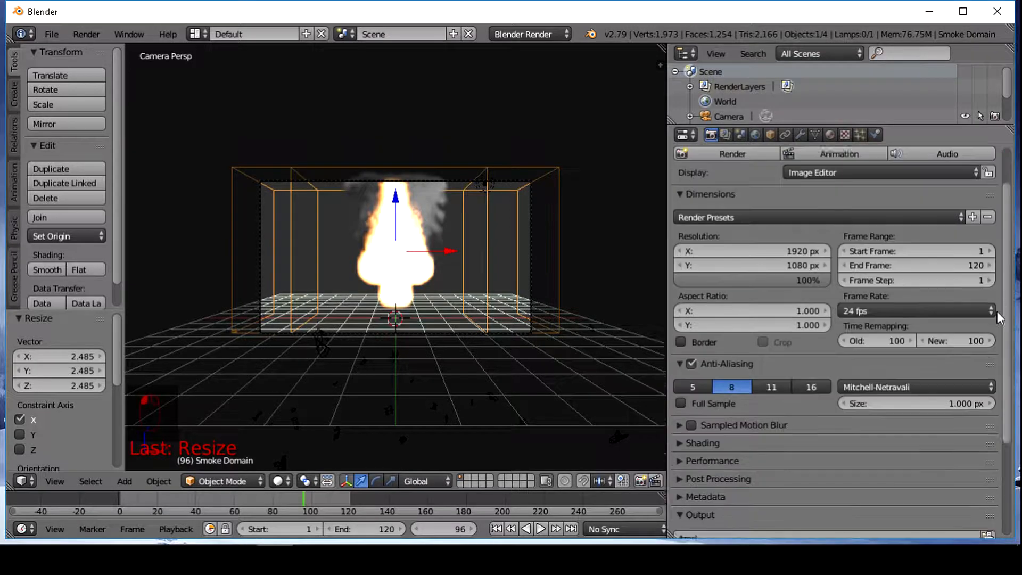
scroll(972, 344, "down", 2)
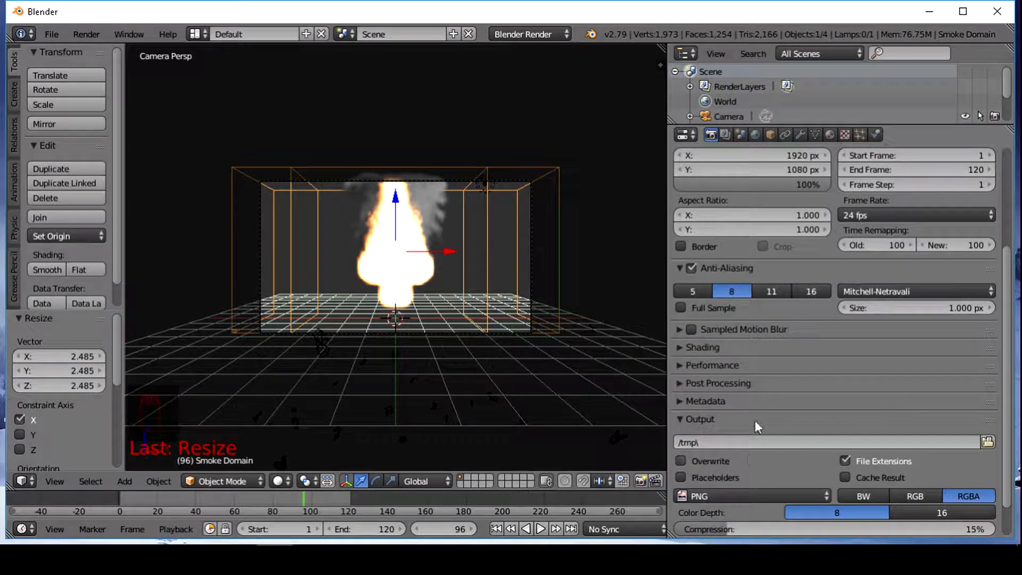
scroll(996, 373, "up", 7)
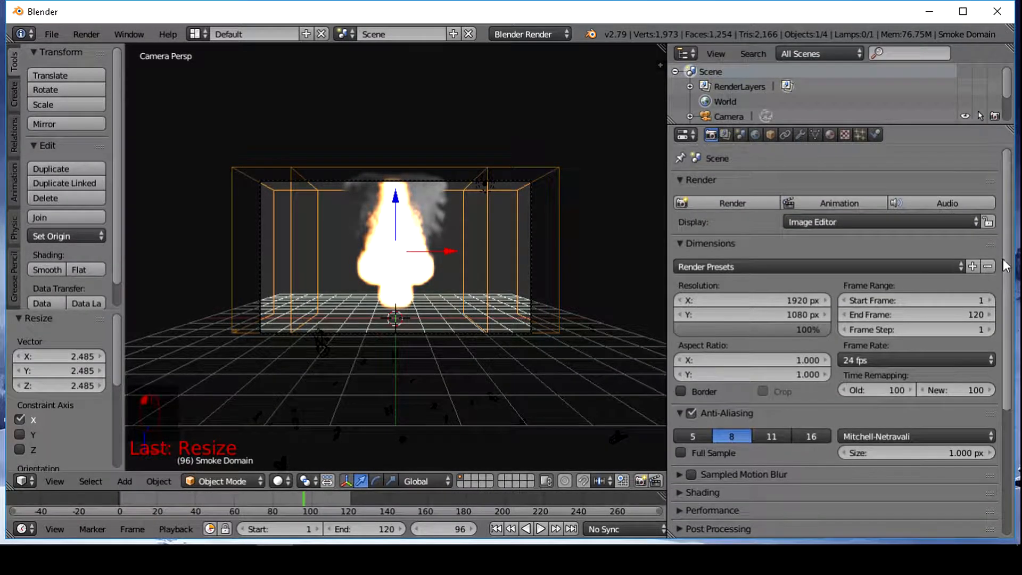
left_click(835, 206)
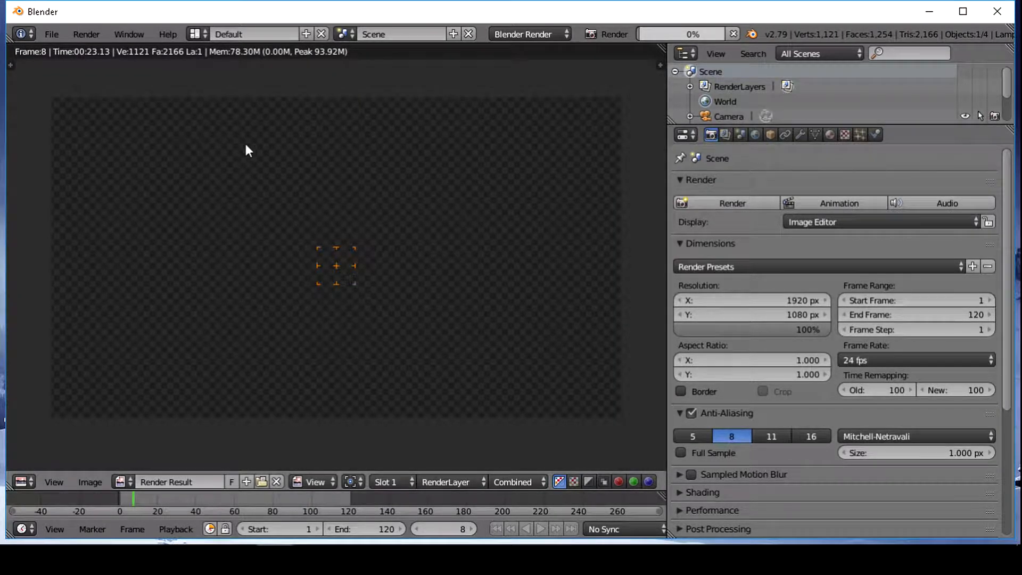
scroll(295, 170, "down", 1)
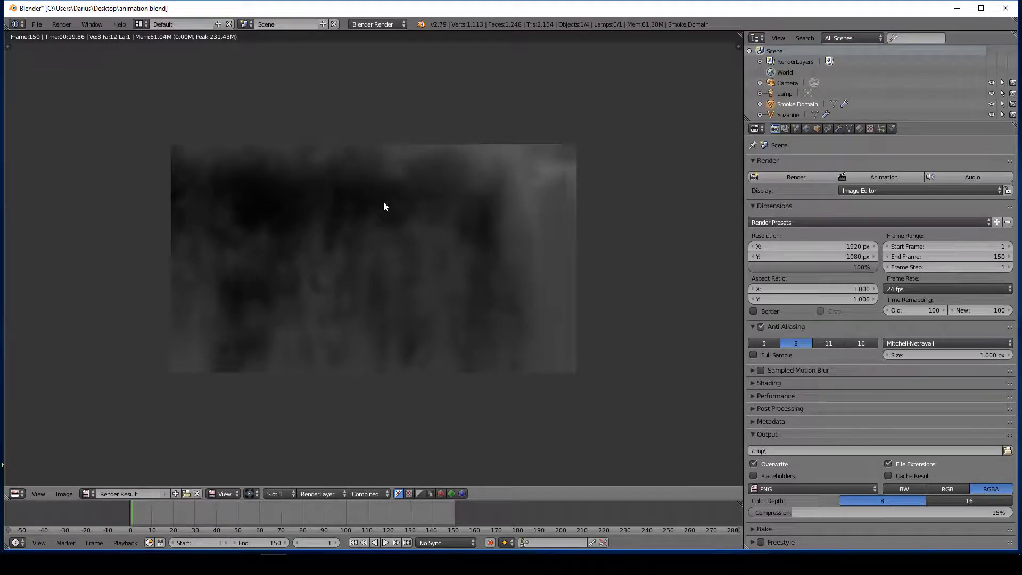
- Browse the output folder C:\tmp\ as thumbnails and look through the rendered PNG frames of the explosion
left_click(1007, 450)
left_click(185, 39)
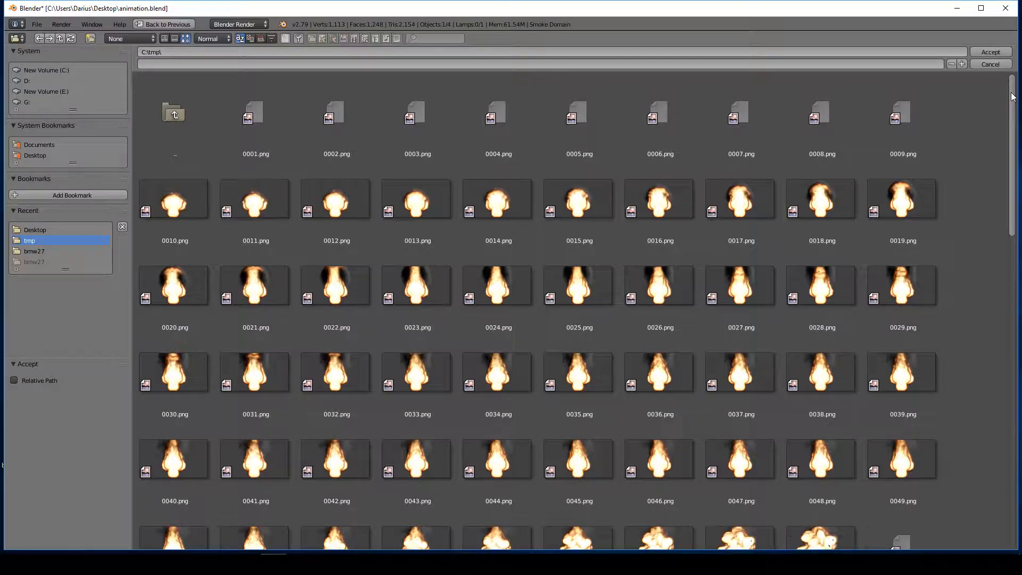
scroll(1004, 126, "down", 3)
scroll(1000, 139, "down", 2)
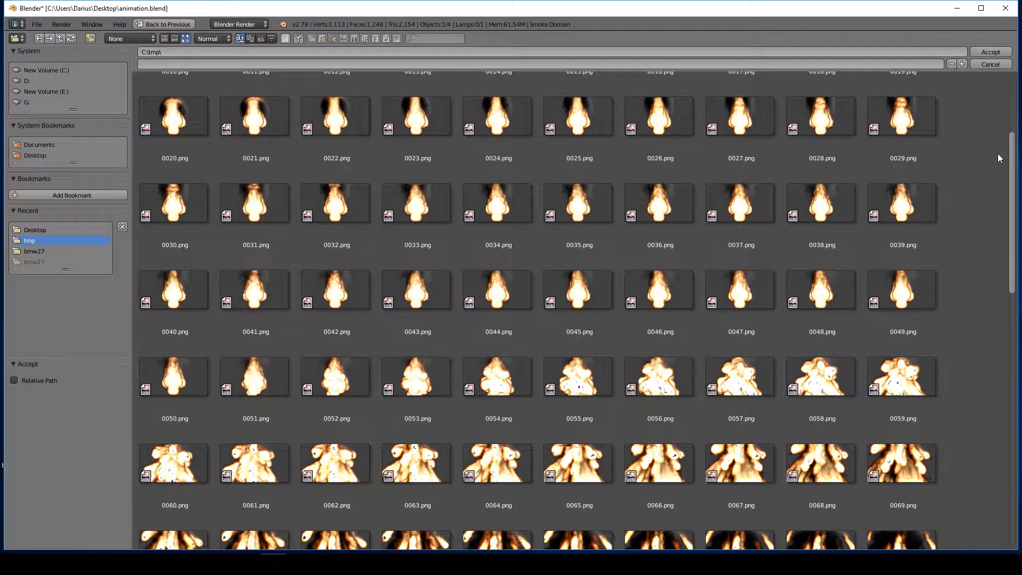
scroll(993, 187, "down", 3)
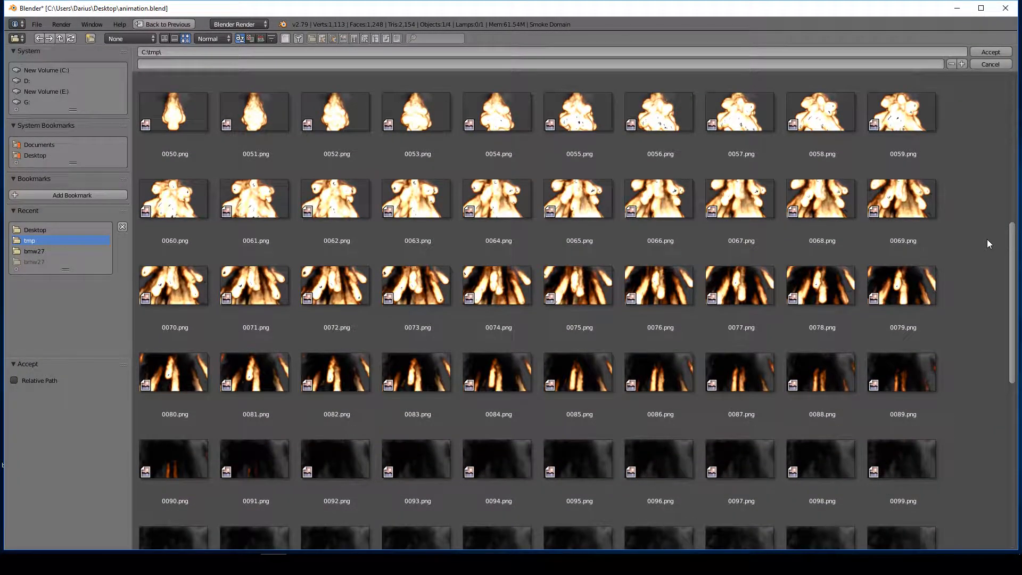
- Look through the remaining rendered frames up to 0139.png, then close the output folder view
scroll(988, 267, "down", 3)
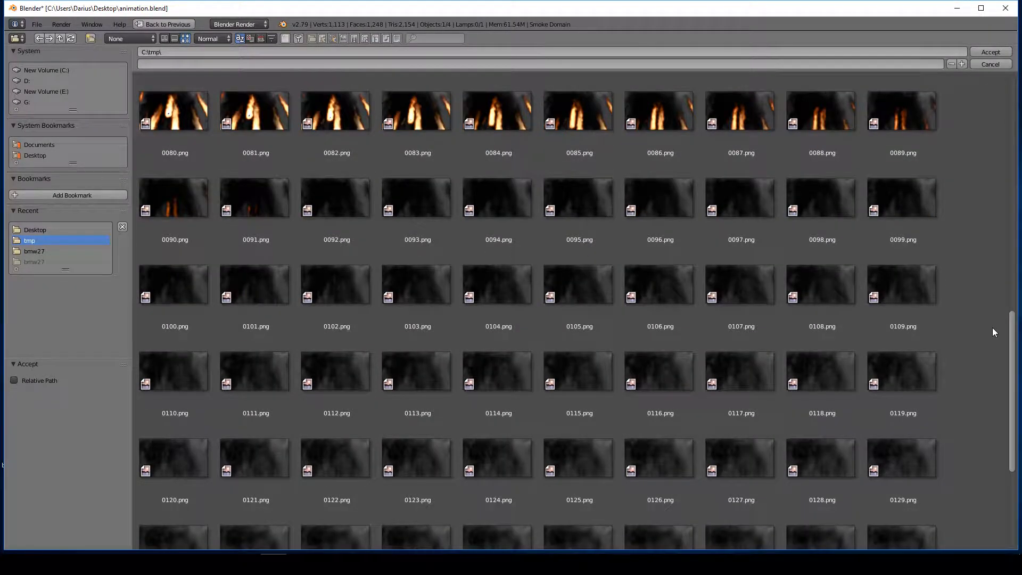
scroll(994, 351, "down", 2)
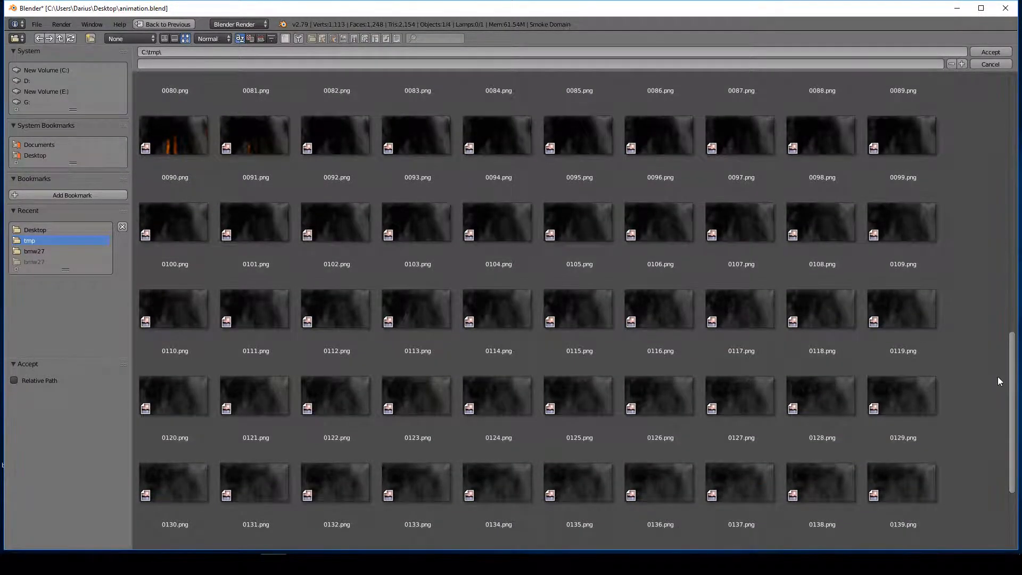
key("Escape")
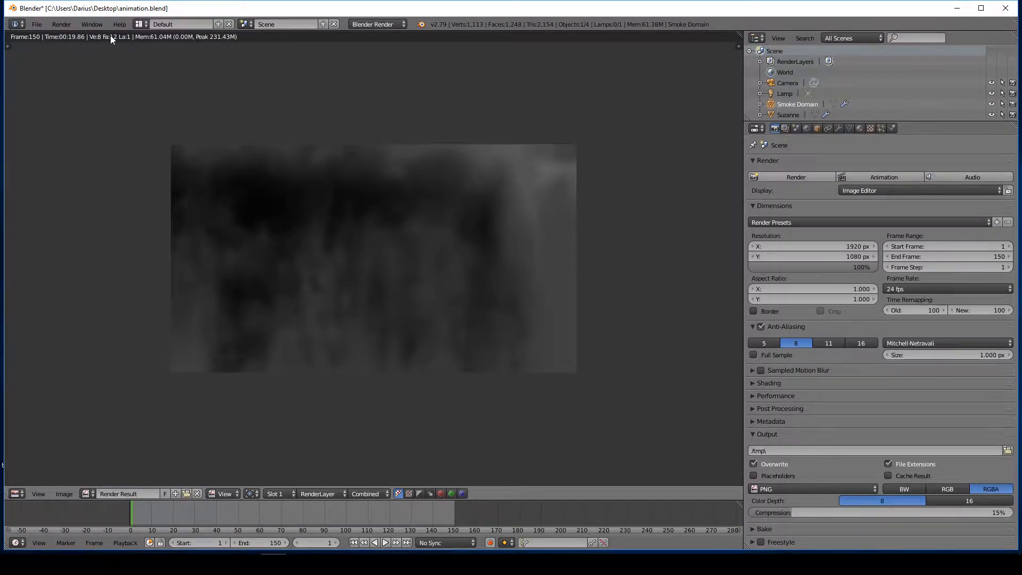
- Switch to the Video Editing layout and add all PNG frames 0001 to 0150 from C:\tmp\ as one image strip
left_click(141, 24)
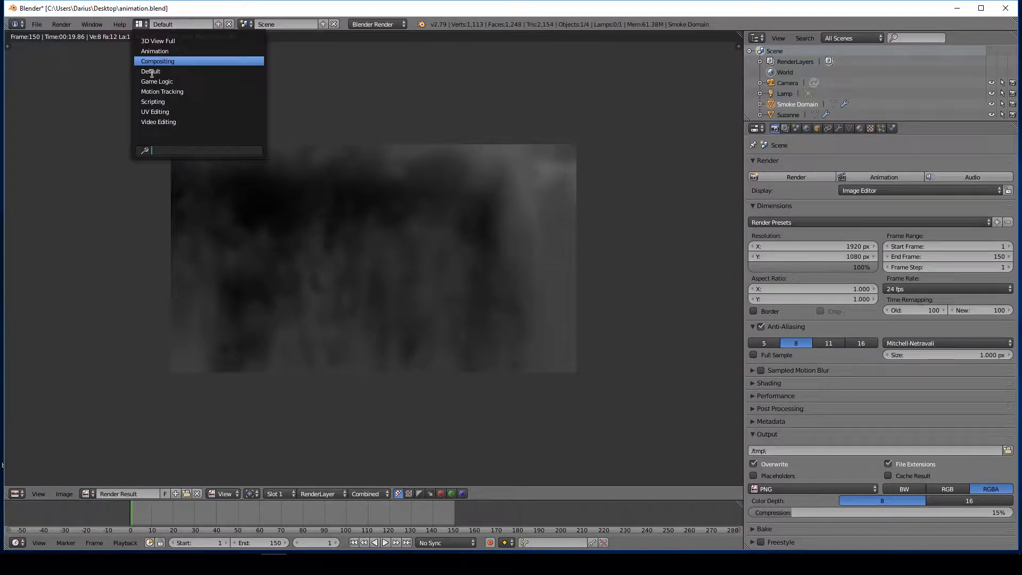
left_click(166, 123)
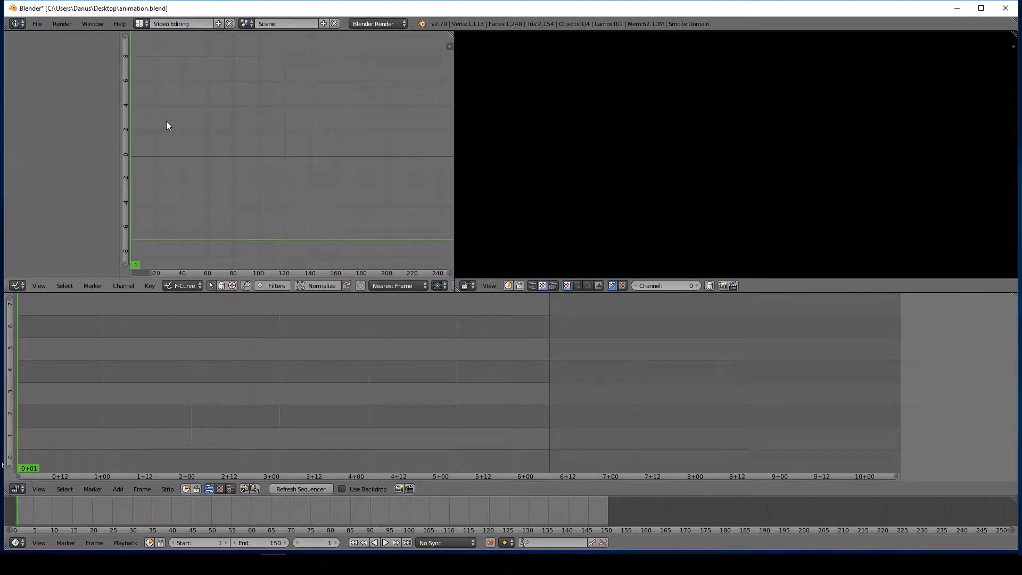
left_click(117, 489)
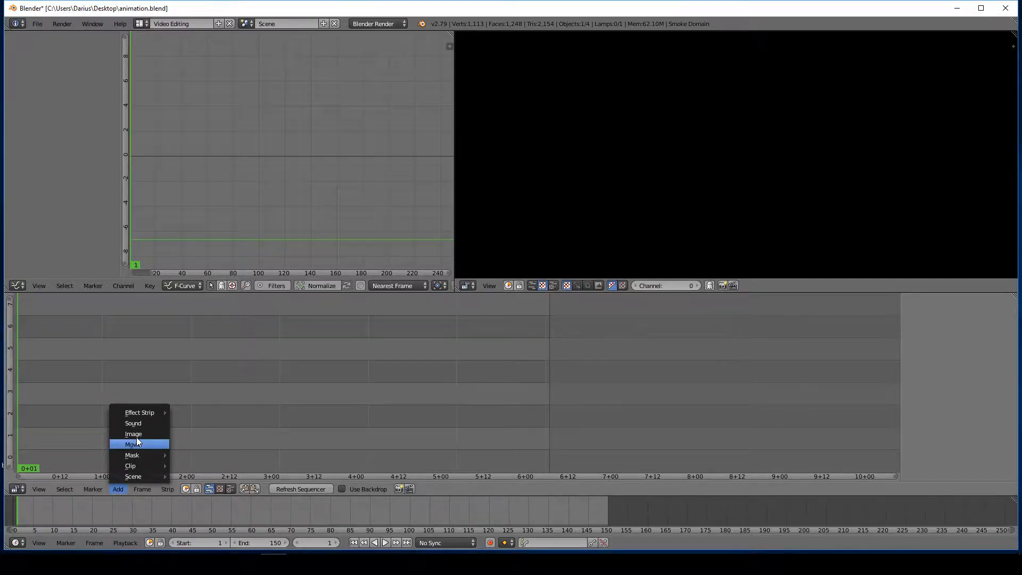
mouse_move(157, 411)
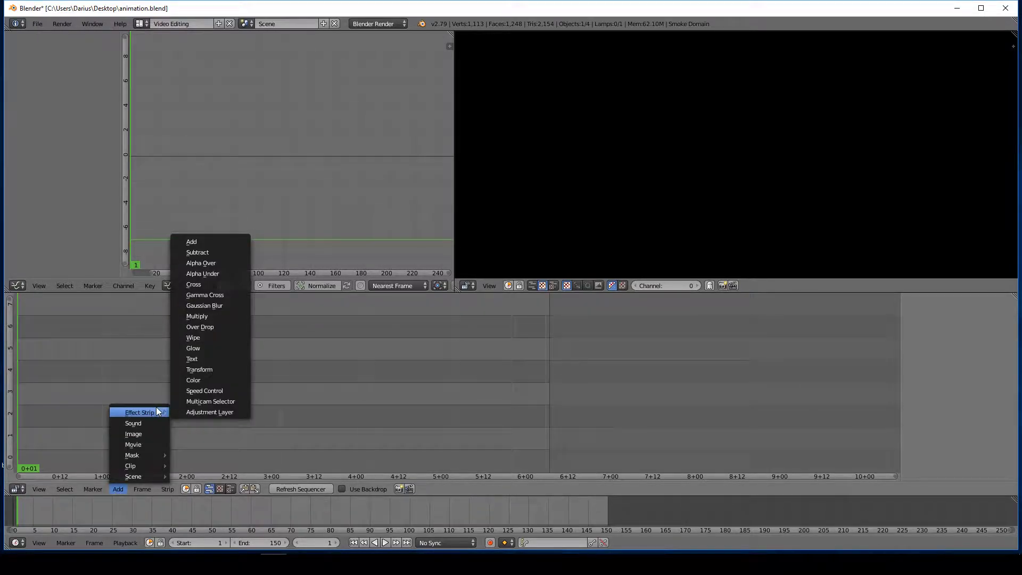
left_click(150, 435)
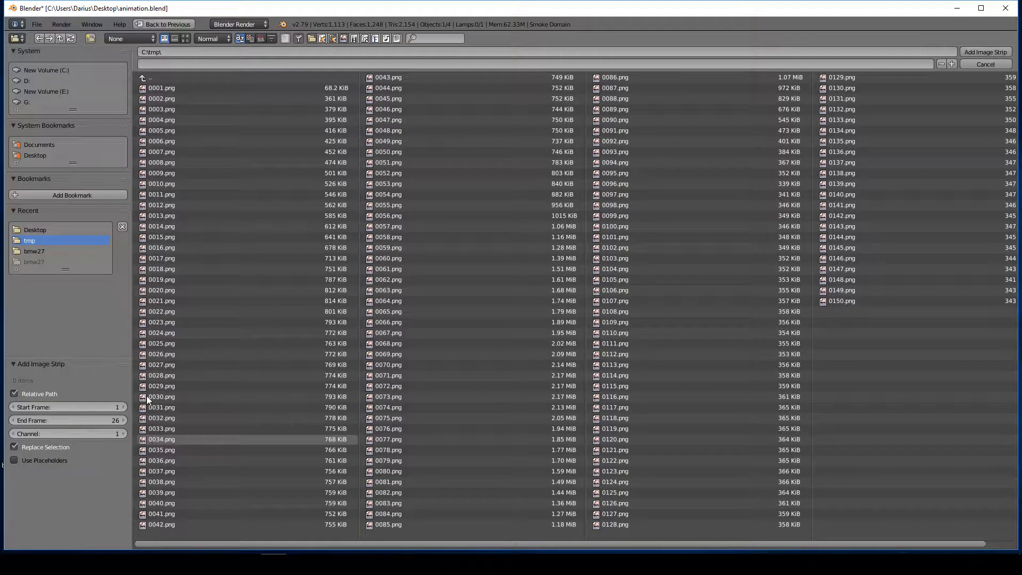
key("a")
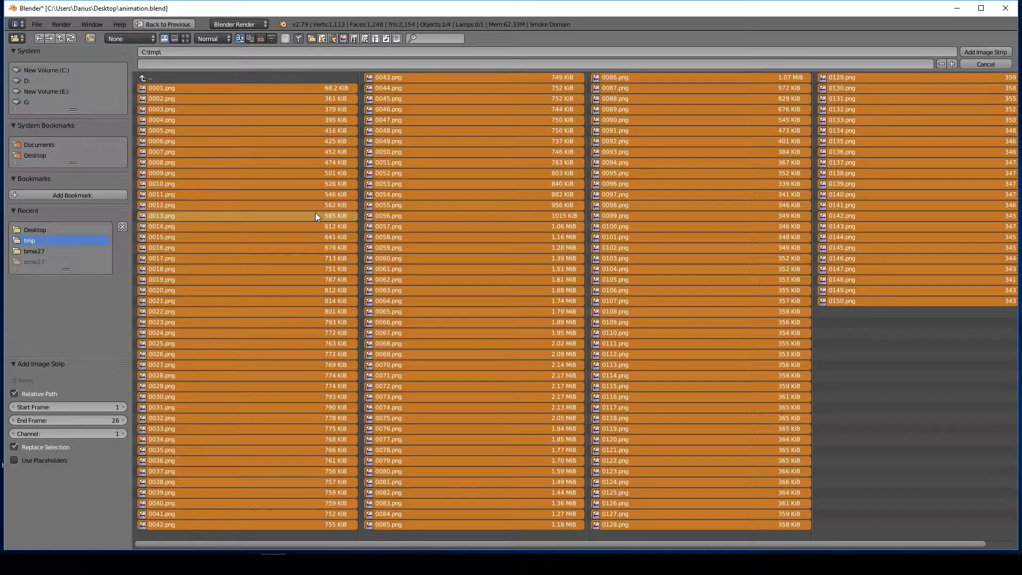
left_click(986, 52)
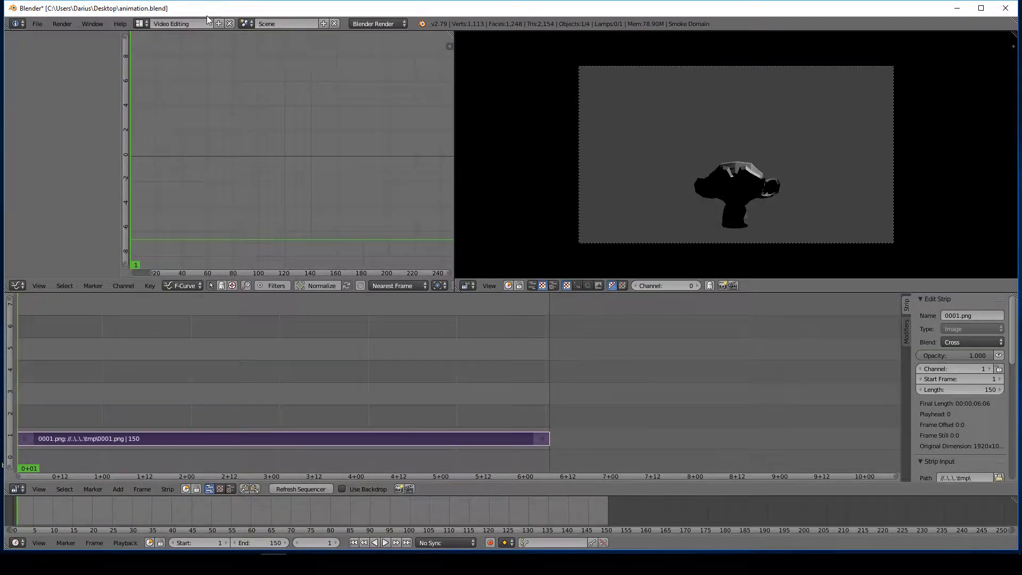
- Play the image strip in the sequencer to preview the explosion, and stop playback near frame 117
left_click(142, 23)
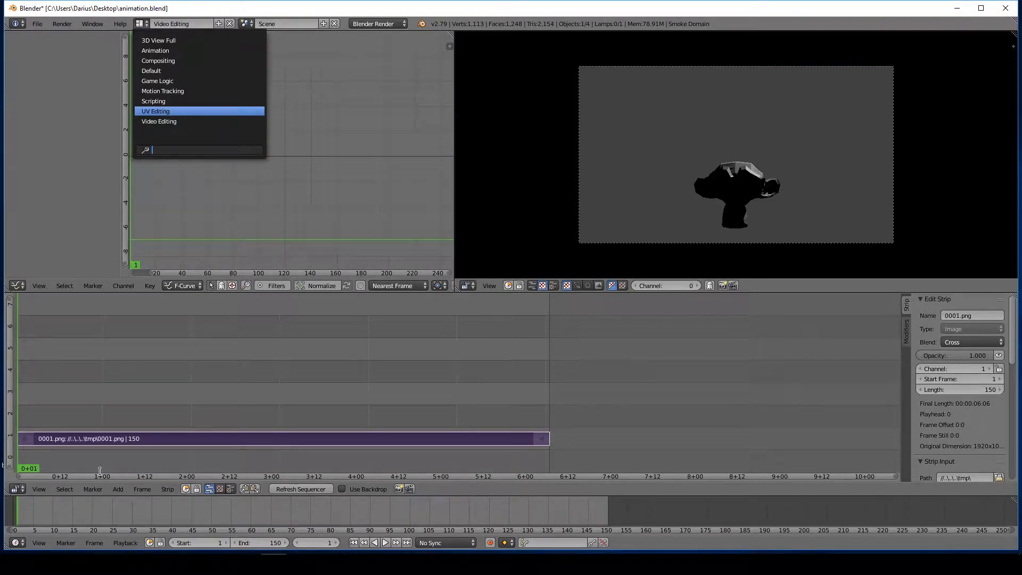
key("alt+a")
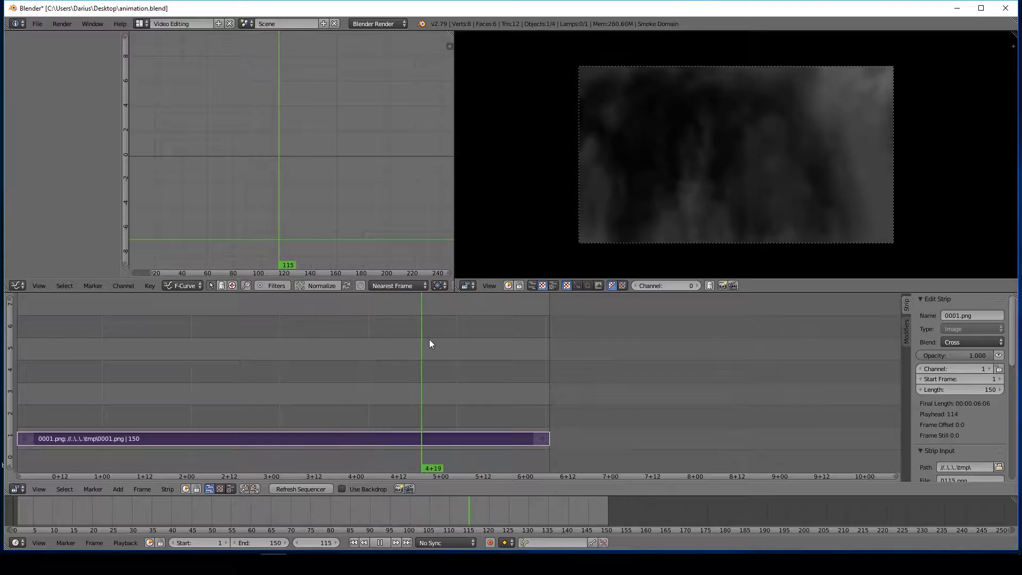
key("alt+a")
- Return to the Default layout, set the output file format to AVI JPEG and render the animation as a video
left_click(149, 24)
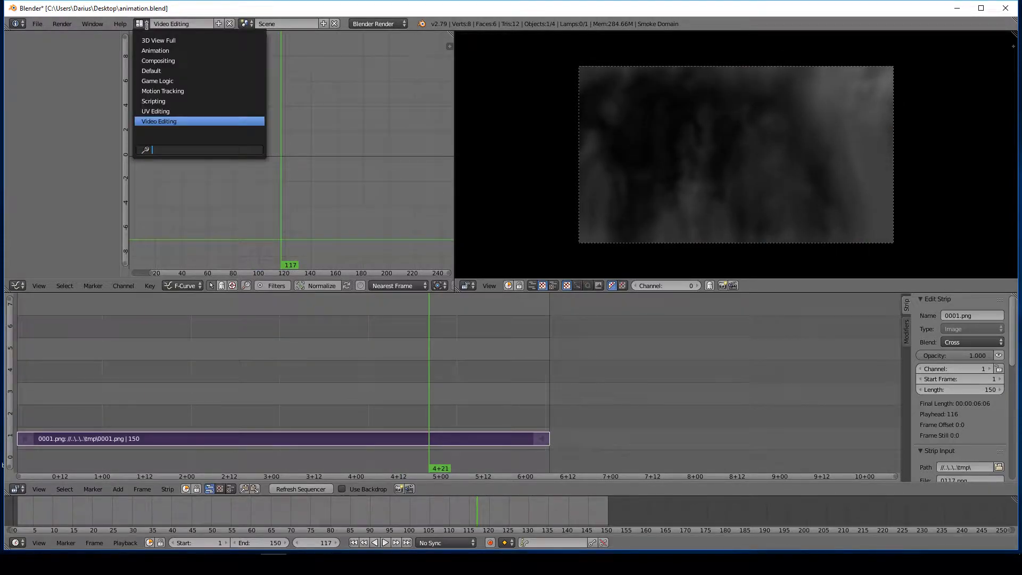
left_click(182, 71)
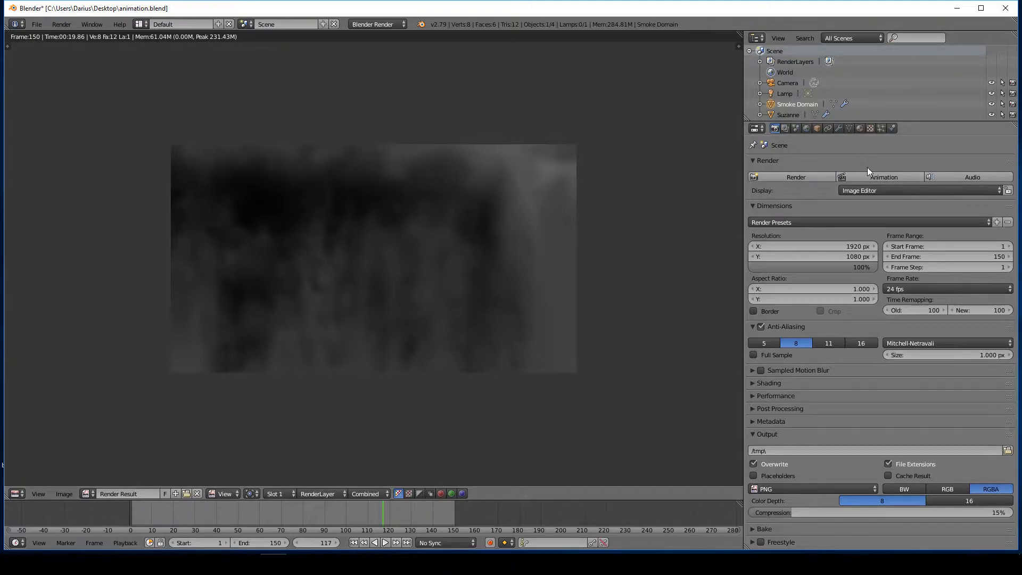
left_click(786, 489)
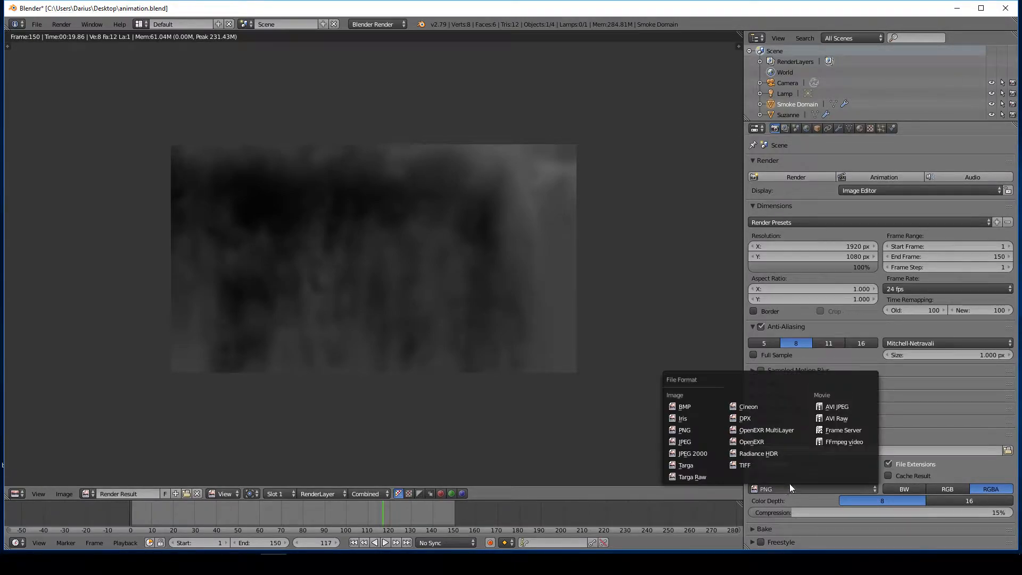
left_click(858, 408)
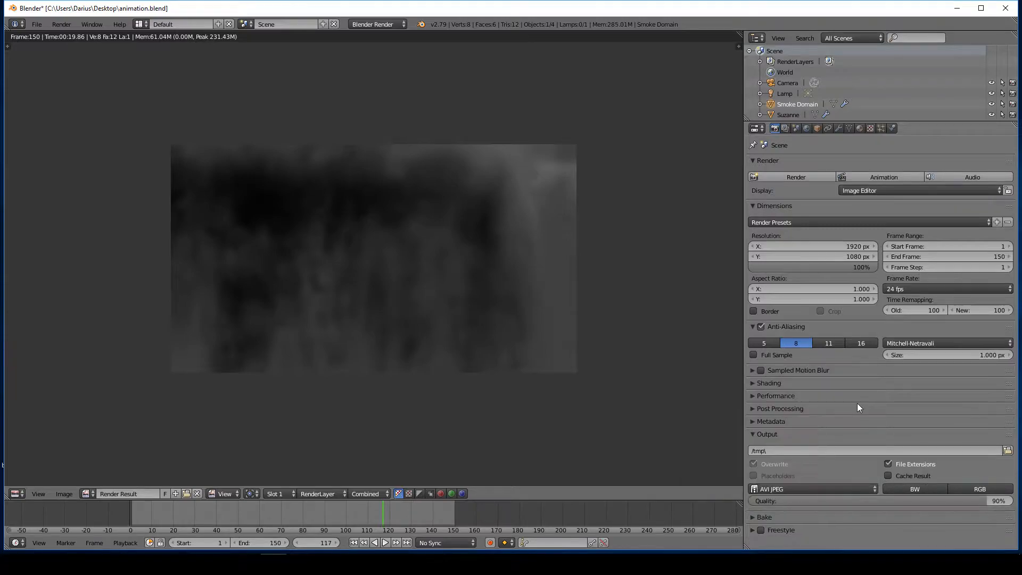
left_click(872, 177)
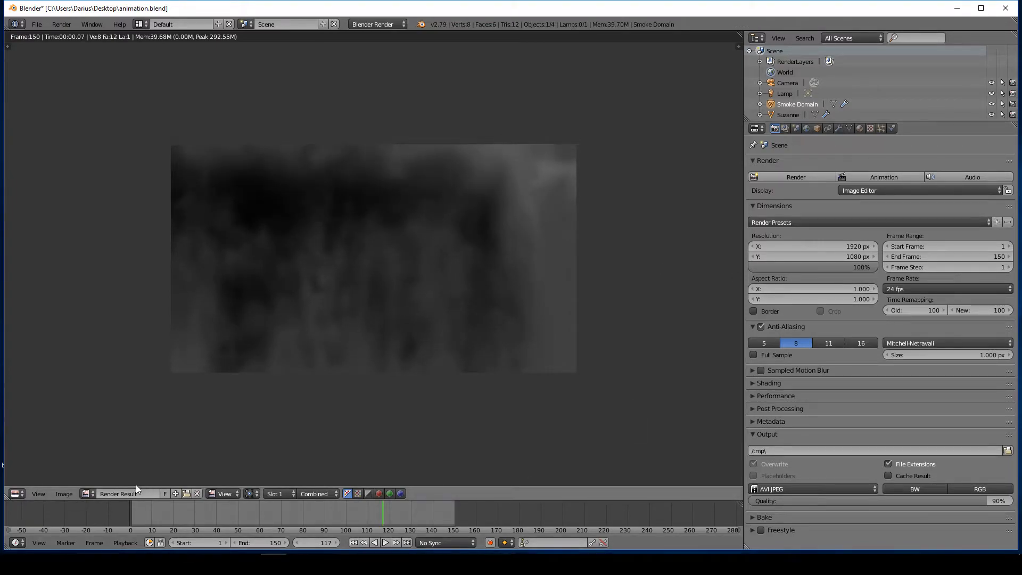
- Switch to File Explorer and view the tmp folder on drive C: to check for the rendered video 0001-0150
left_click(384, 514)
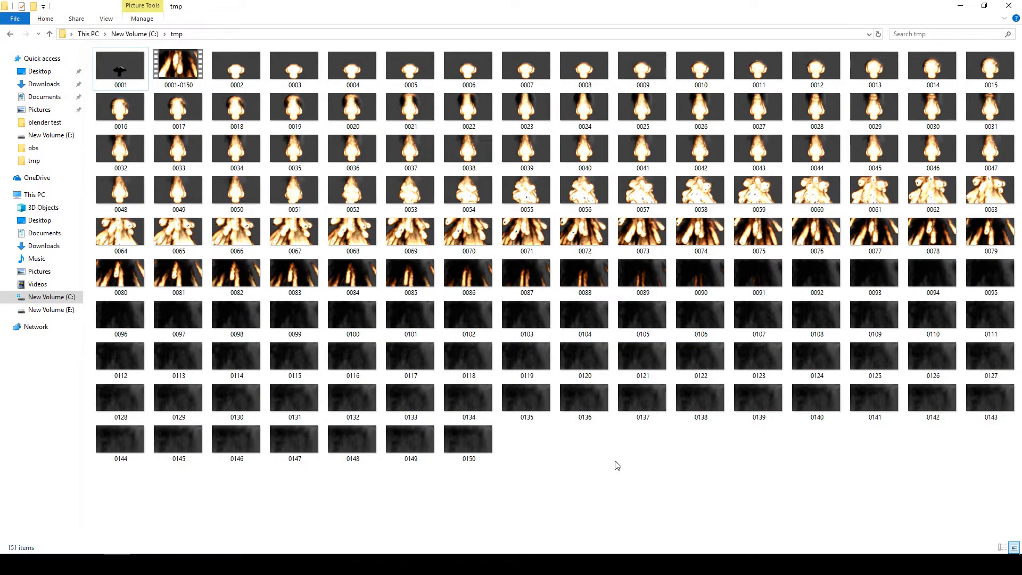
left_click(10, 34)
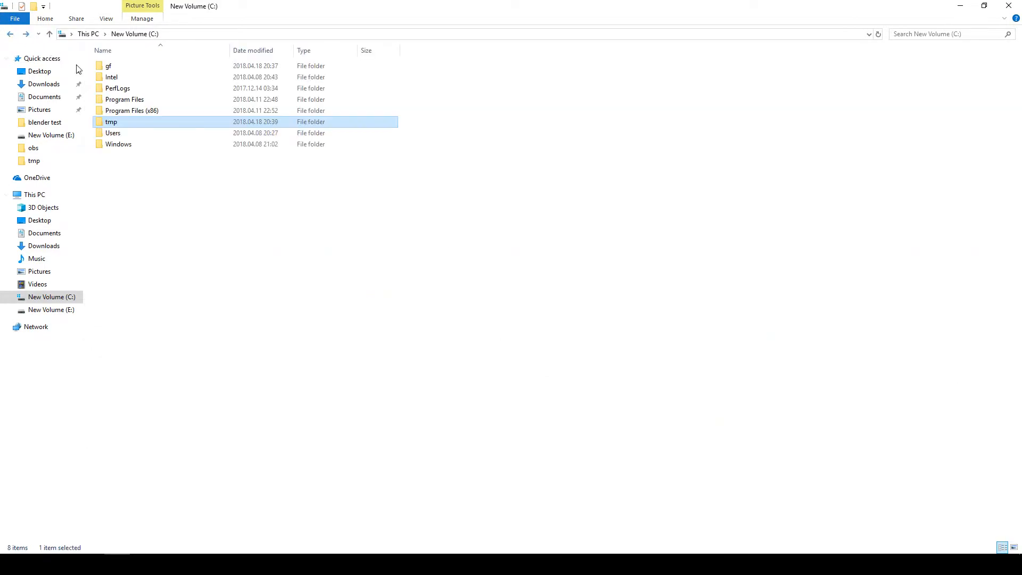
double_click(158, 123)
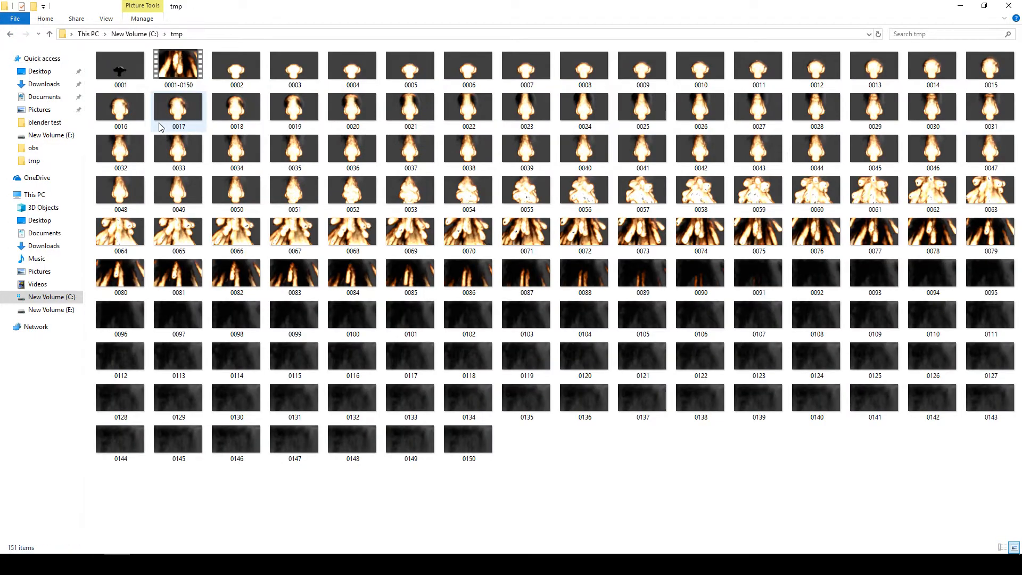